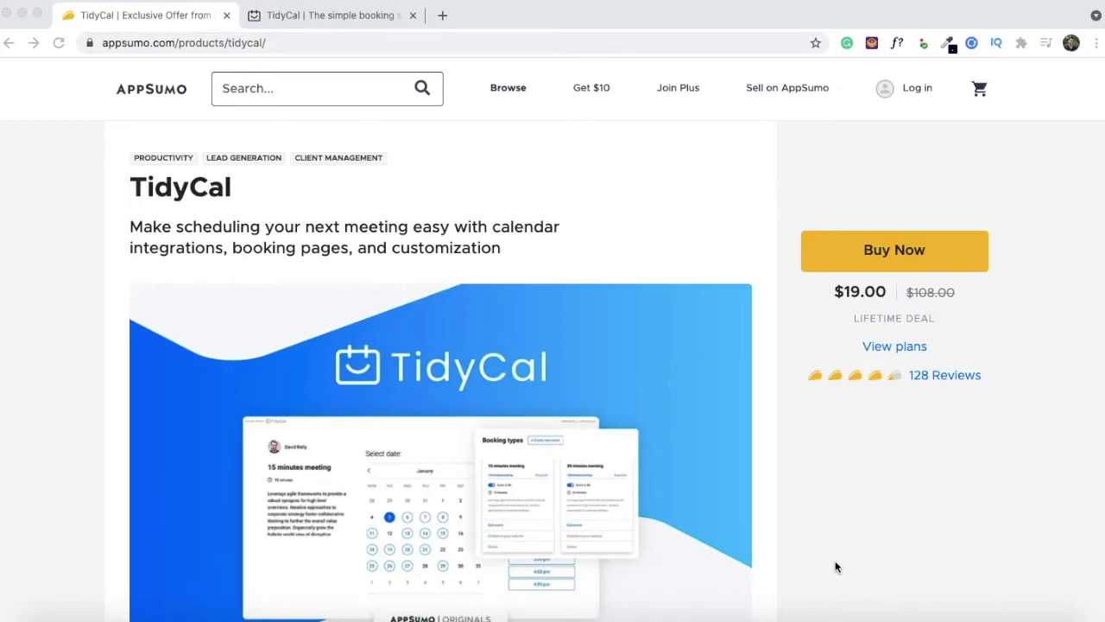
Compare the License Tier 1 deal on the AppSumo product page with the Free and Lifetime plans on TidyCal's pricing page
{"action": "left_click", "coordinate": [812, 440]}
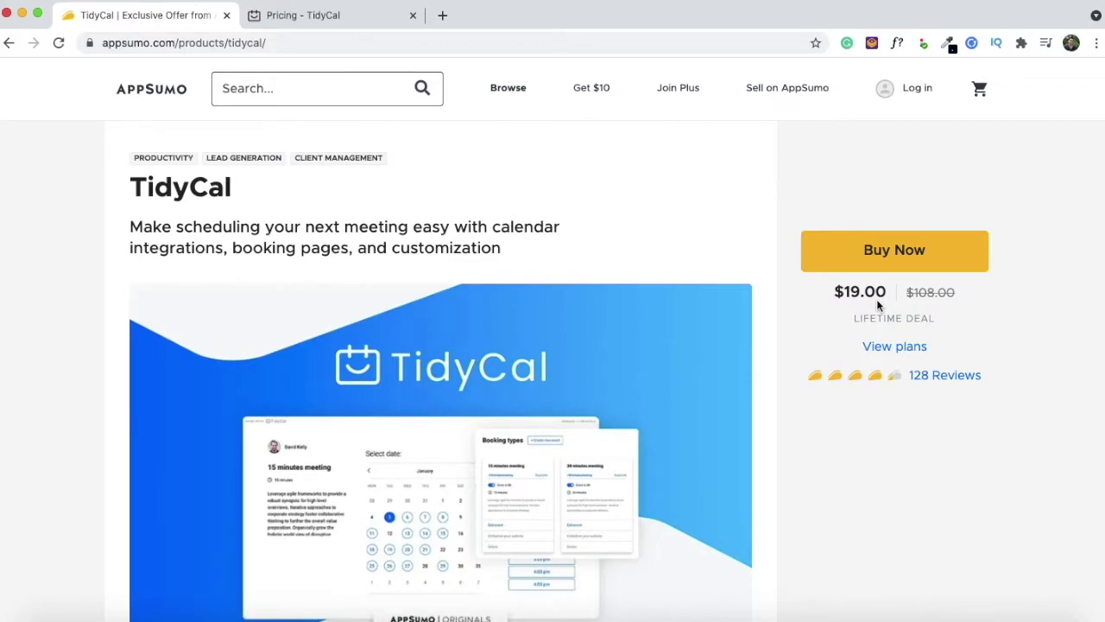
{"action": "scroll", "coordinate": [327, 375], "scroll_direction": "down", "scroll_amount": 15}
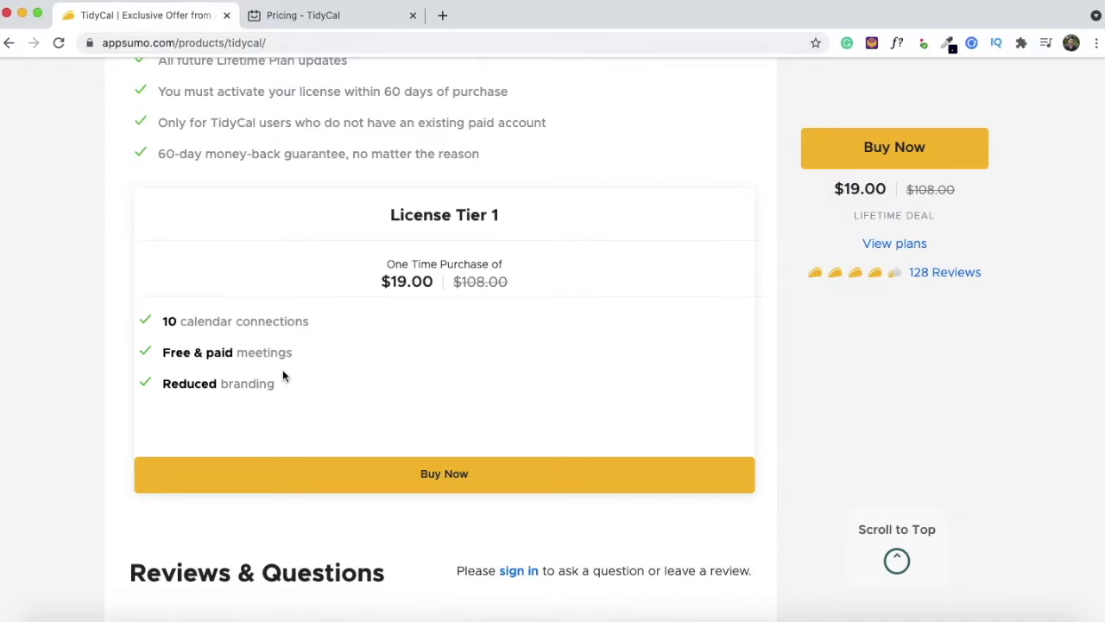
{"action": "left_click", "coordinate": [293, 15]}
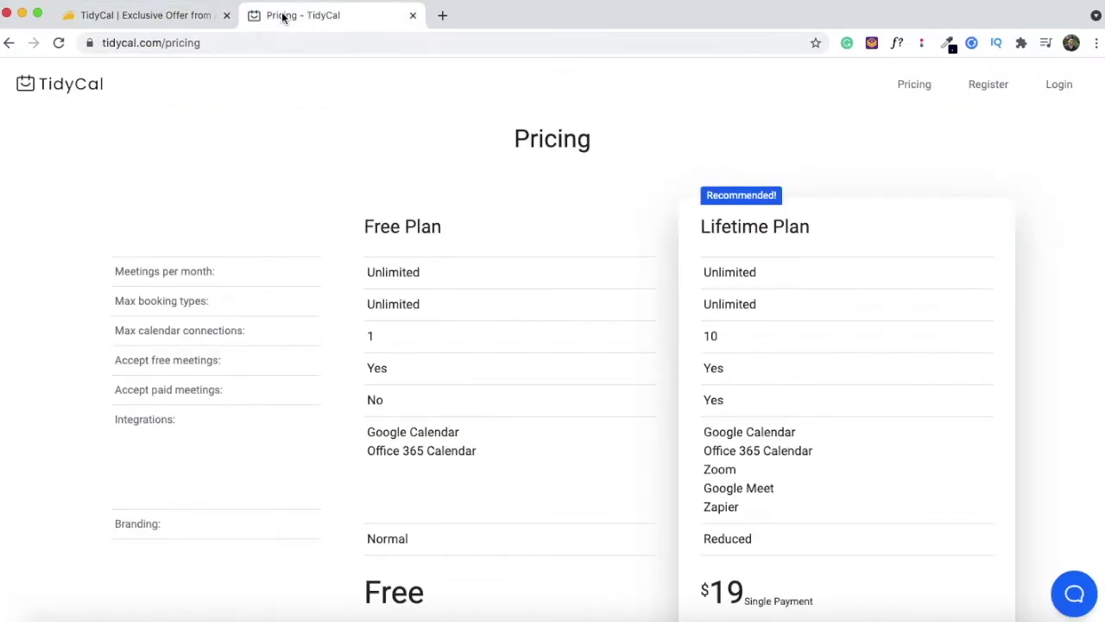
{"action": "scroll", "coordinate": [492, 336], "scroll_direction": "down", "scroll_amount": 3}
{"action": "scroll", "coordinate": [510, 402], "scroll_direction": "up", "scroll_amount": 3}
{"action": "scroll", "coordinate": [474, 496], "scroll_direction": "down", "scroll_amount": 2}
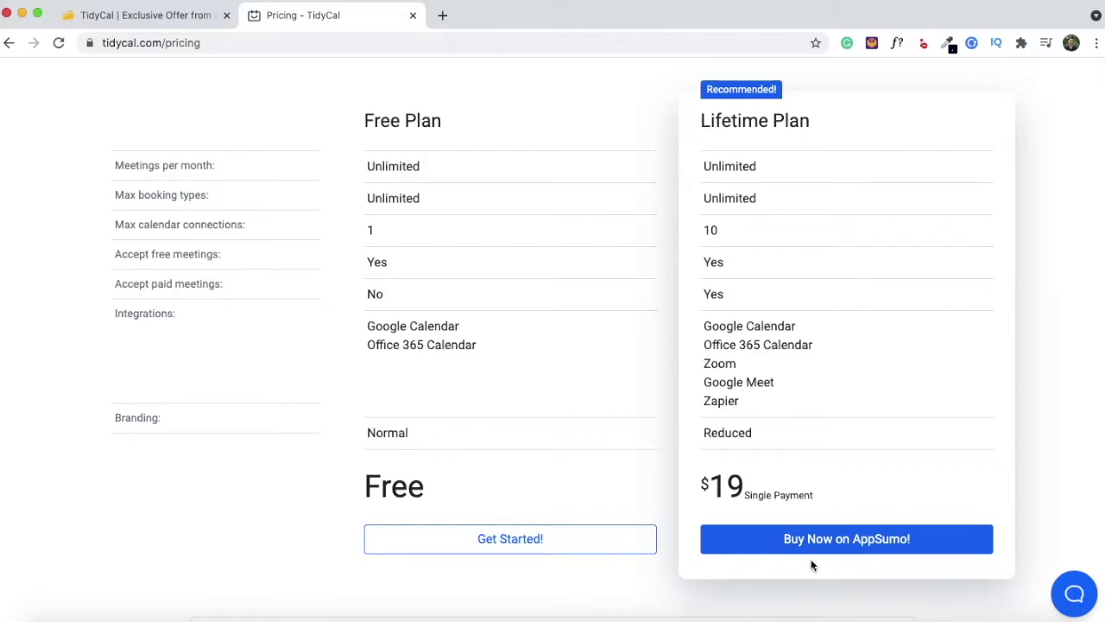
{"action": "left_click", "coordinate": [164, 17]}
{"action": "left_click", "coordinate": [310, 17]}
{"action": "key", "text": "ctrl+shift+Tab"}
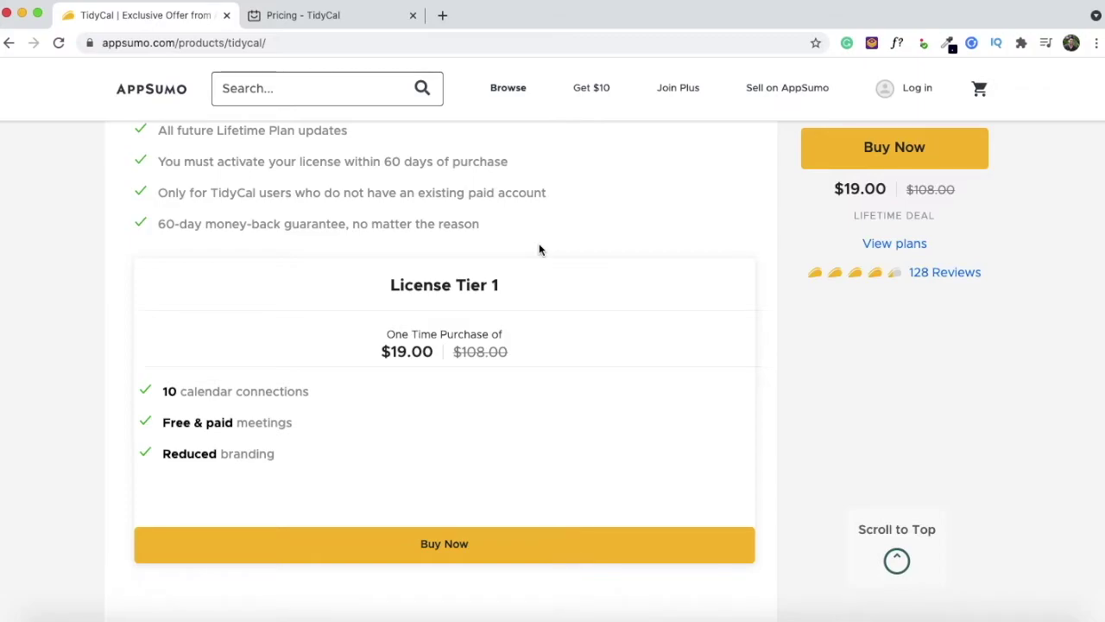
{"action": "left_click", "coordinate": [298, 17]}
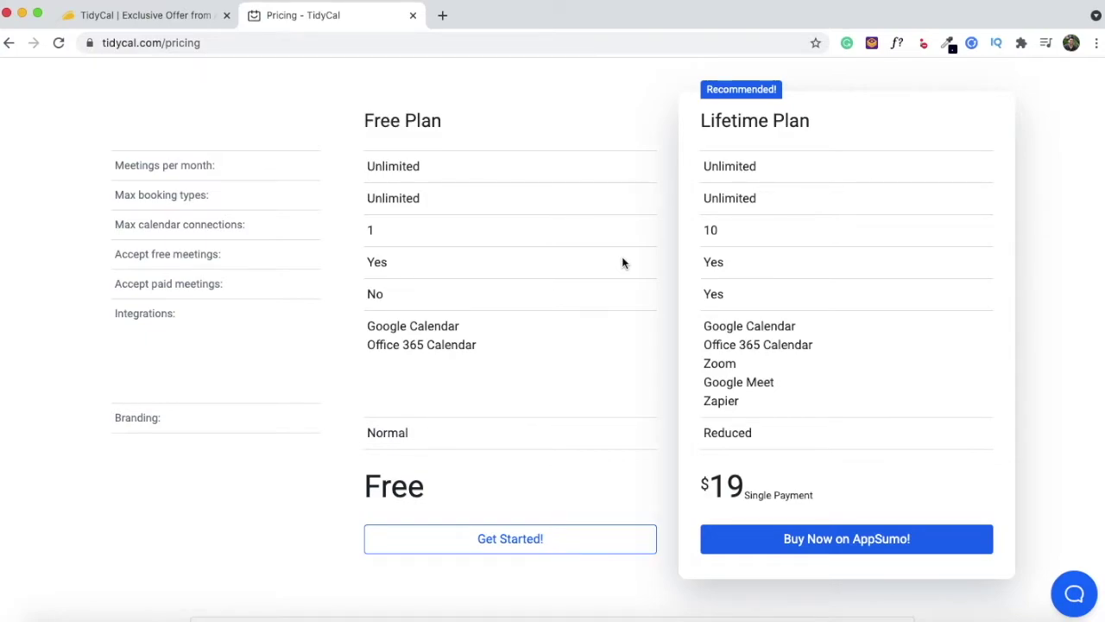
{"action": "left_click", "coordinate": [167, 16]}
{"action": "scroll", "coordinate": [677, 334], "scroll_direction": "up", "scroll_amount": 15}
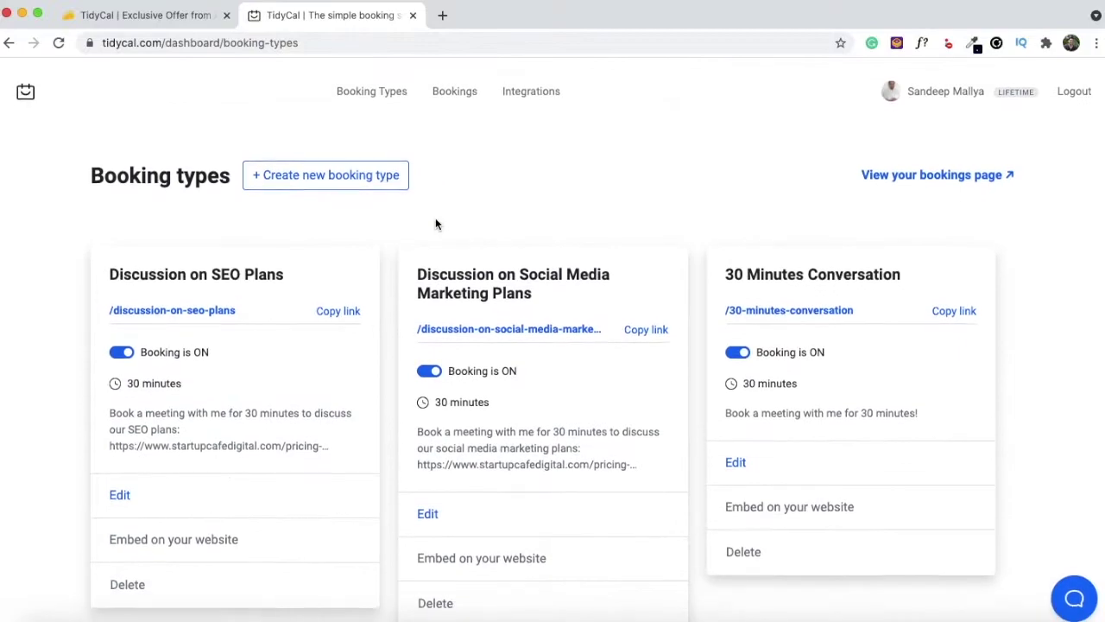
Look over the existing booking types, open the profile settings, and examine the booking page link, timezone and time format
{"action": "scroll", "coordinate": [435, 224], "scroll_direction": "down", "scroll_amount": 1}
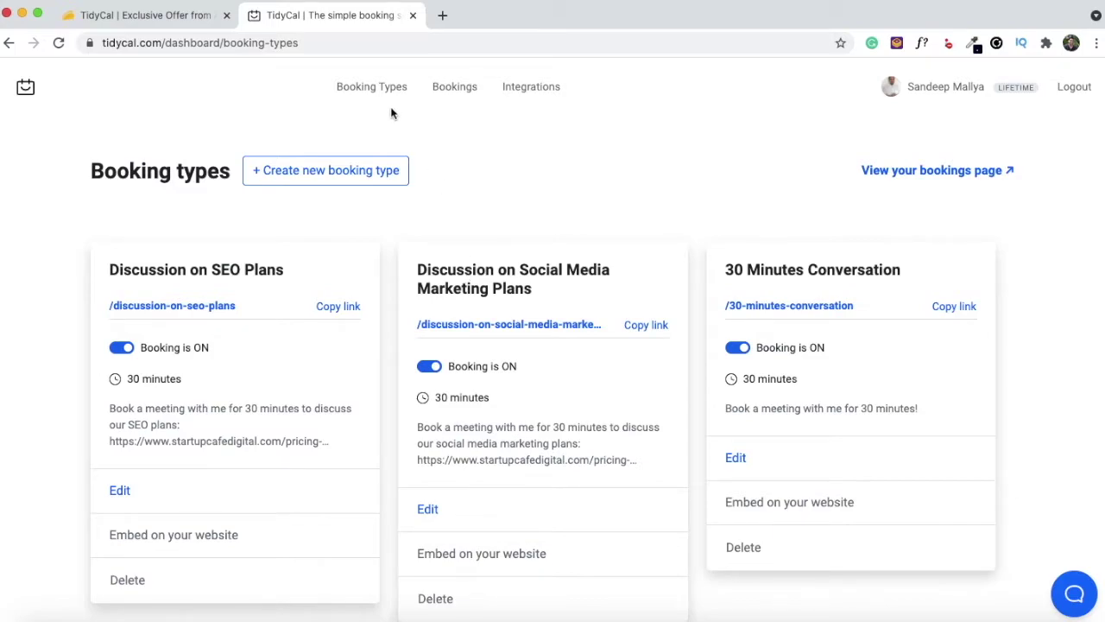
{"action": "scroll", "coordinate": [432, 195], "scroll_direction": "down", "scroll_amount": 5}
{"action": "scroll", "coordinate": [433, 196], "scroll_direction": "up", "scroll_amount": 5}
{"action": "left_click", "coordinate": [932, 93]}
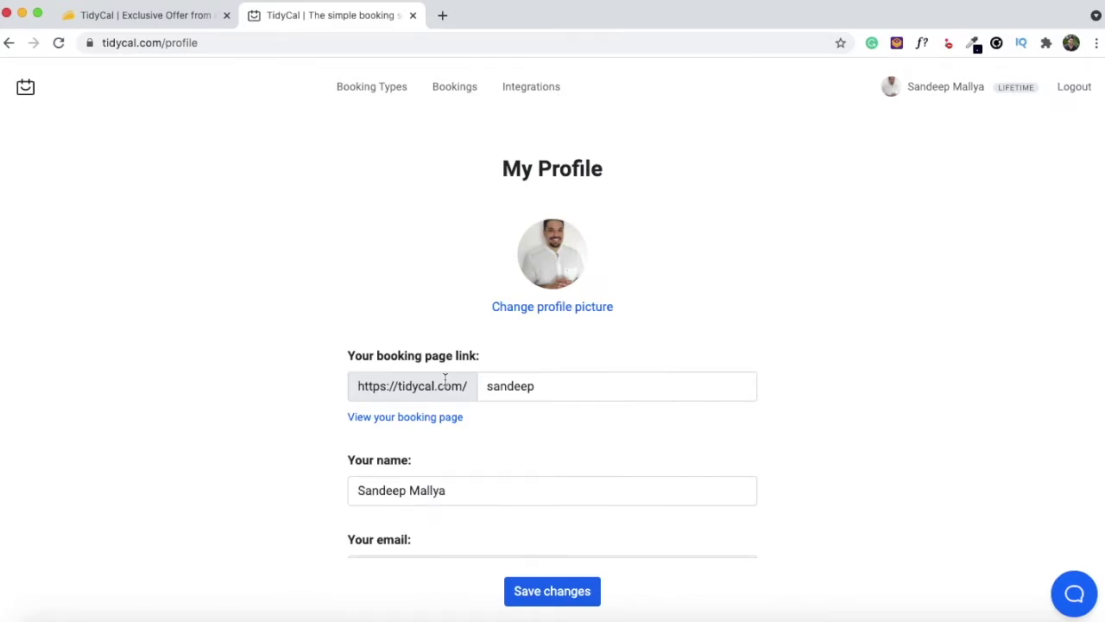
{"action": "scroll", "coordinate": [544, 456], "scroll_direction": "down", "scroll_amount": 5}
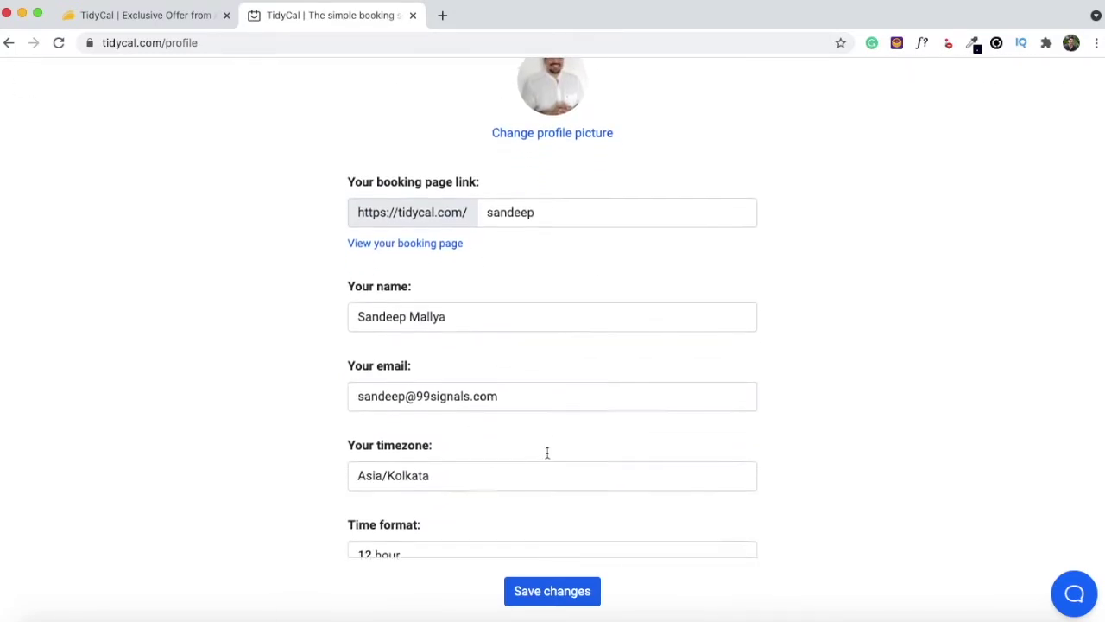
{"action": "left_click", "coordinate": [531, 457]}
{"action": "left_click", "coordinate": [530, 454]}
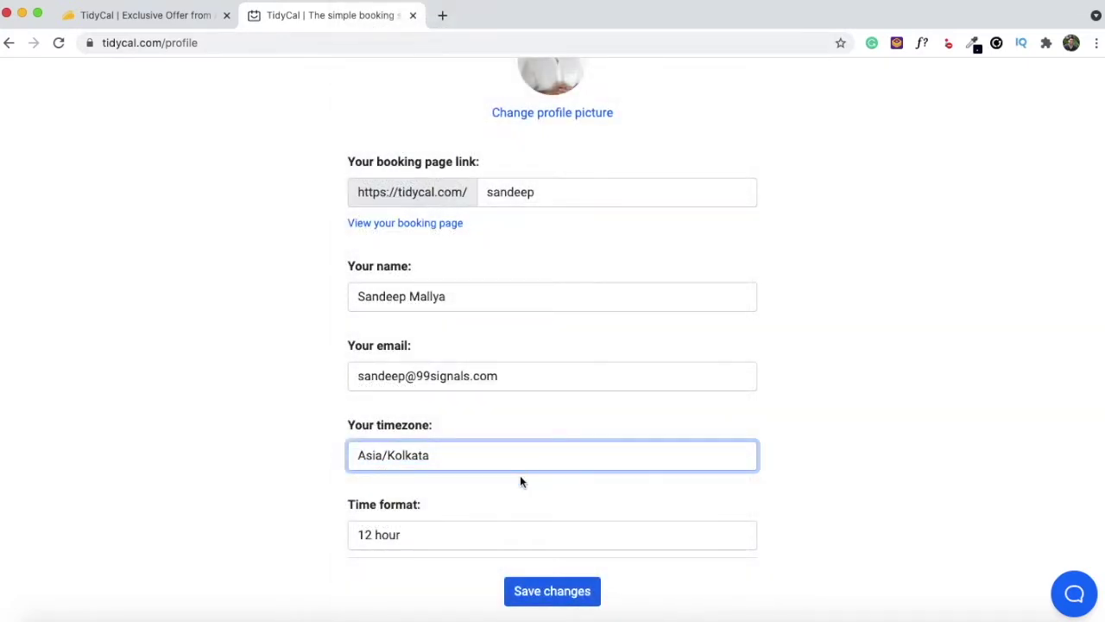
{"action": "scroll", "coordinate": [519, 475], "scroll_direction": "down", "scroll_amount": 2}
{"action": "left_click", "coordinate": [519, 474]}
{"action": "left_click", "coordinate": [516, 469]}
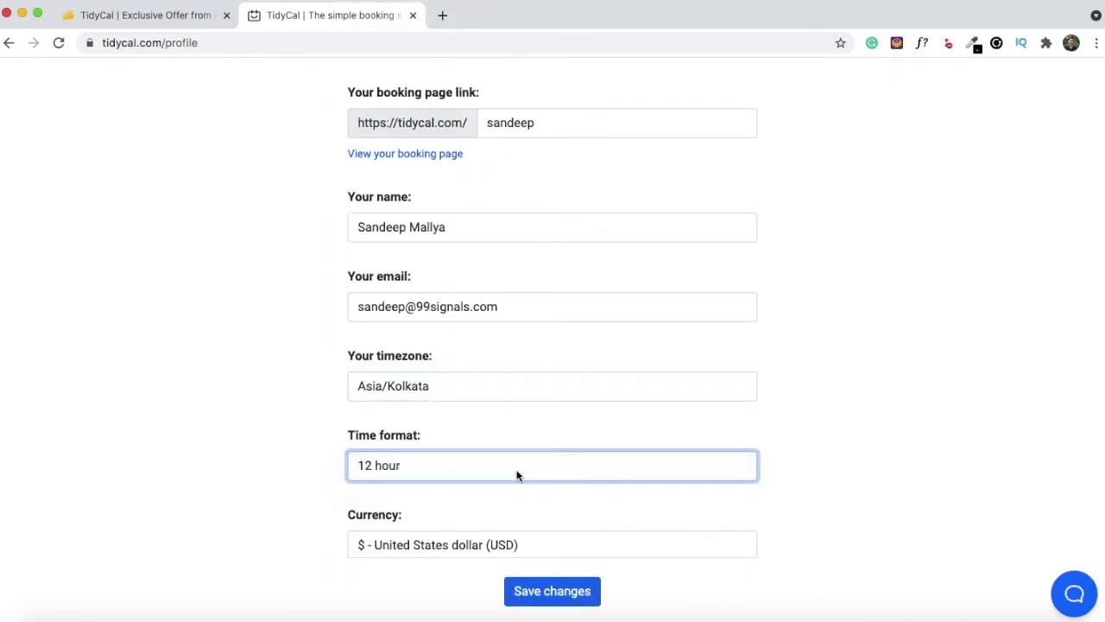
{"action": "scroll", "coordinate": [516, 476], "scroll_direction": "down", "scroll_amount": 2}
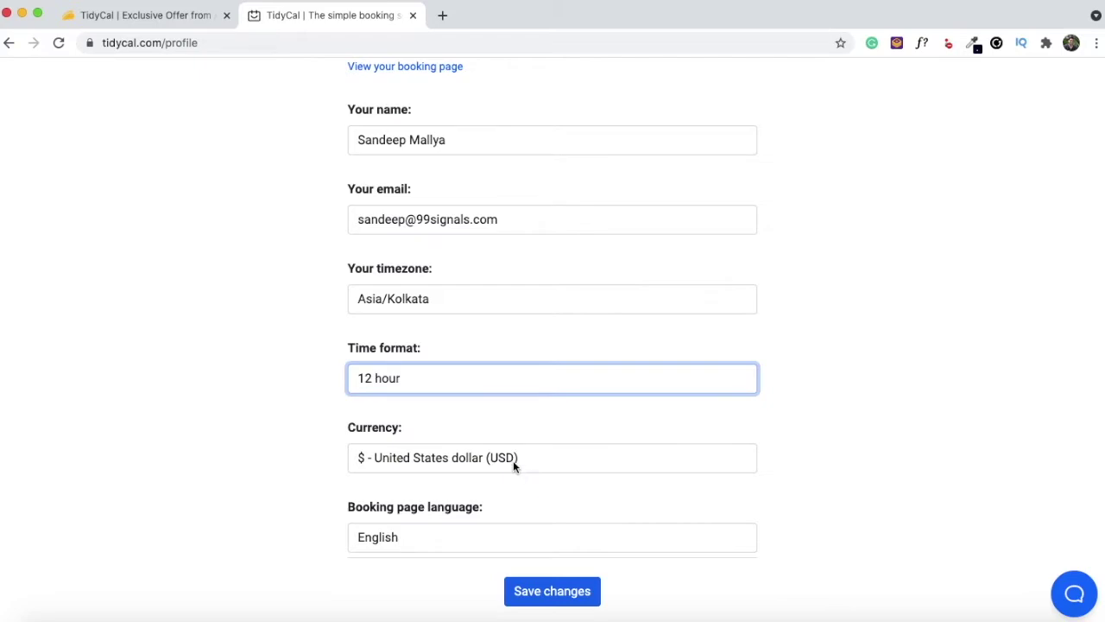
Examine the profile's currency choices, booking page text and theme color picker, keeping United States dollar (USD) as the currency
{"action": "key", "text": "Tab"}
{"action": "scroll", "coordinate": [513, 460], "scroll_direction": "down", "scroll_amount": 1}
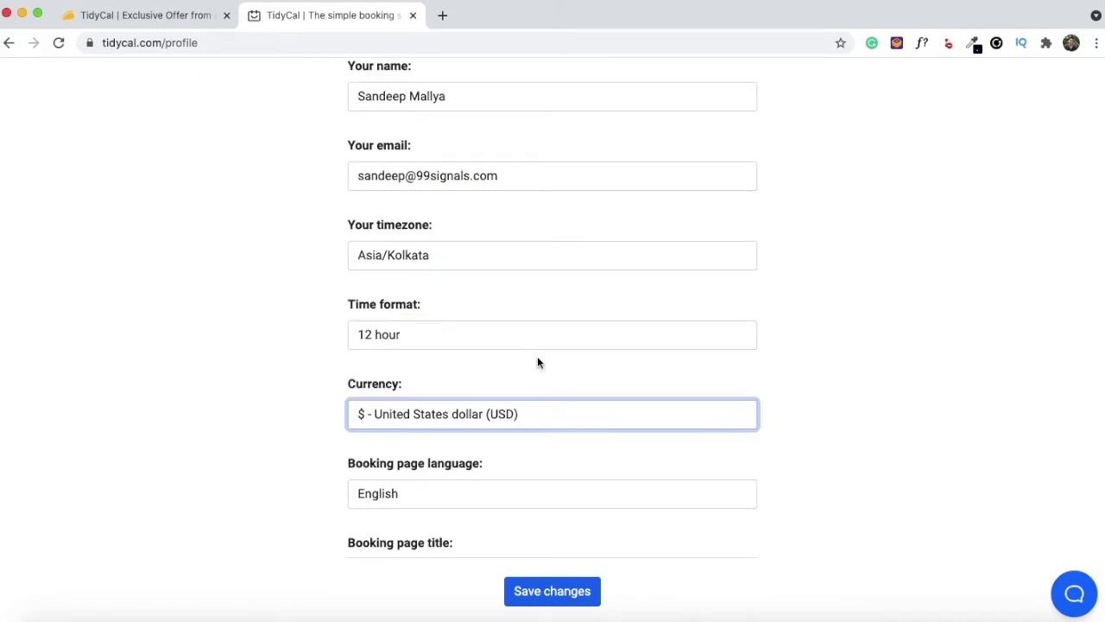
{"action": "left_click", "coordinate": [518, 416]}
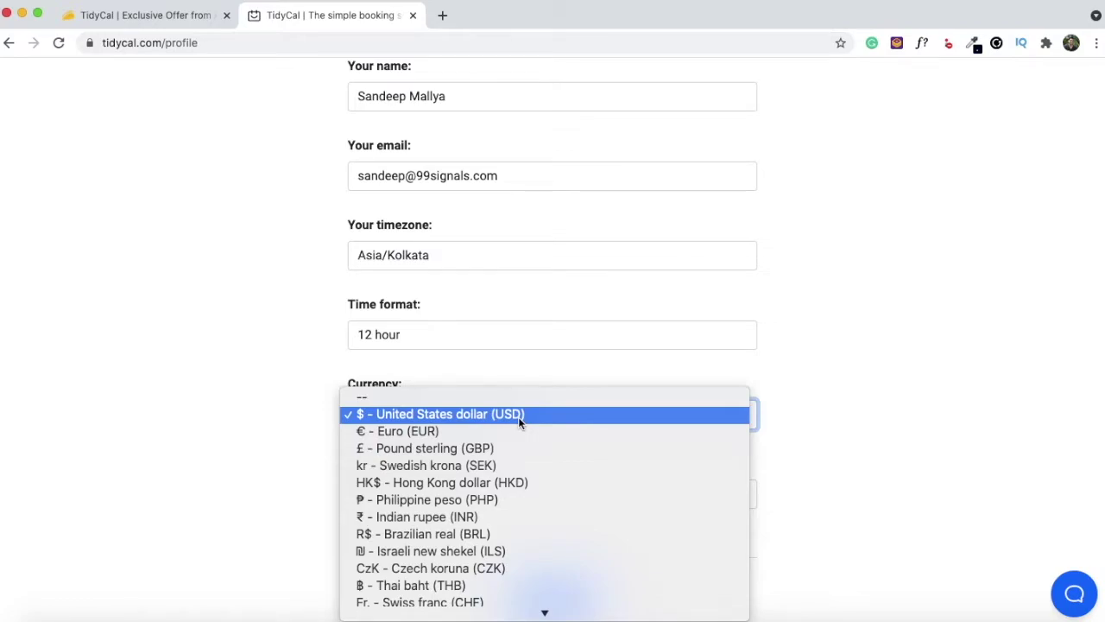
{"action": "left_click", "coordinate": [518, 415]}
{"action": "scroll", "coordinate": [485, 348], "scroll_direction": "down", "scroll_amount": 5}
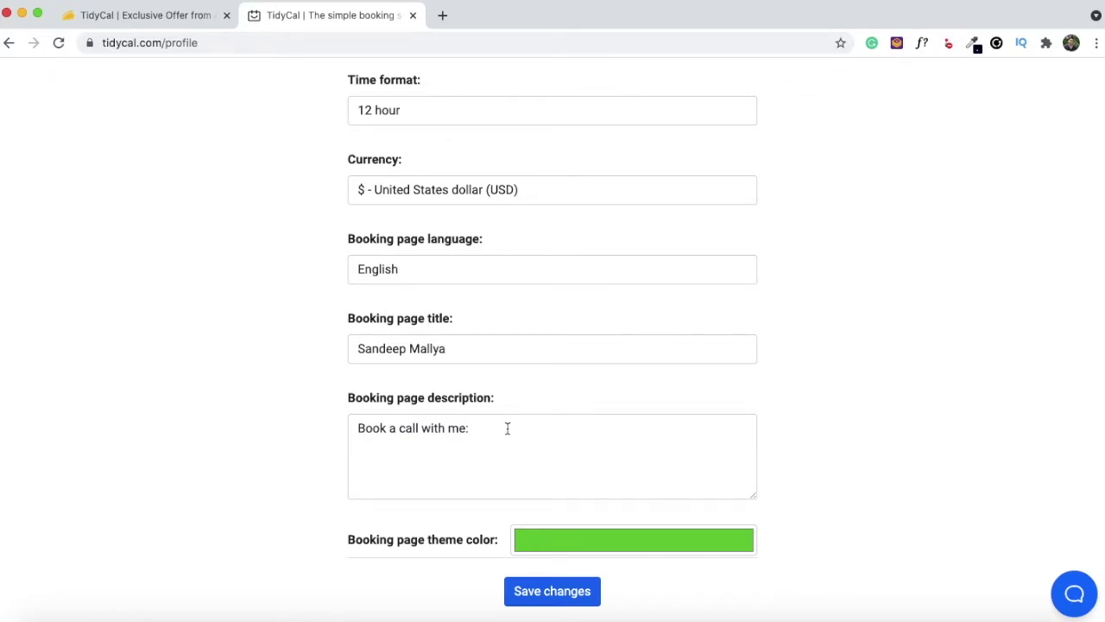
{"action": "scroll", "coordinate": [672, 380], "scroll_direction": "down", "scroll_amount": 2}
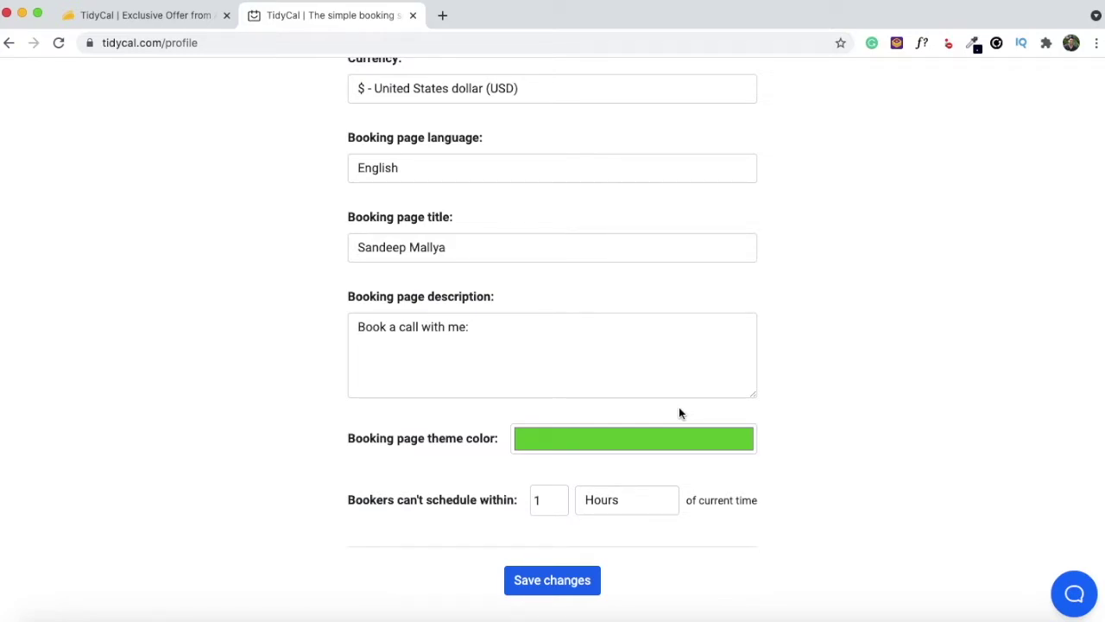
{"action": "left_click", "coordinate": [662, 447]}
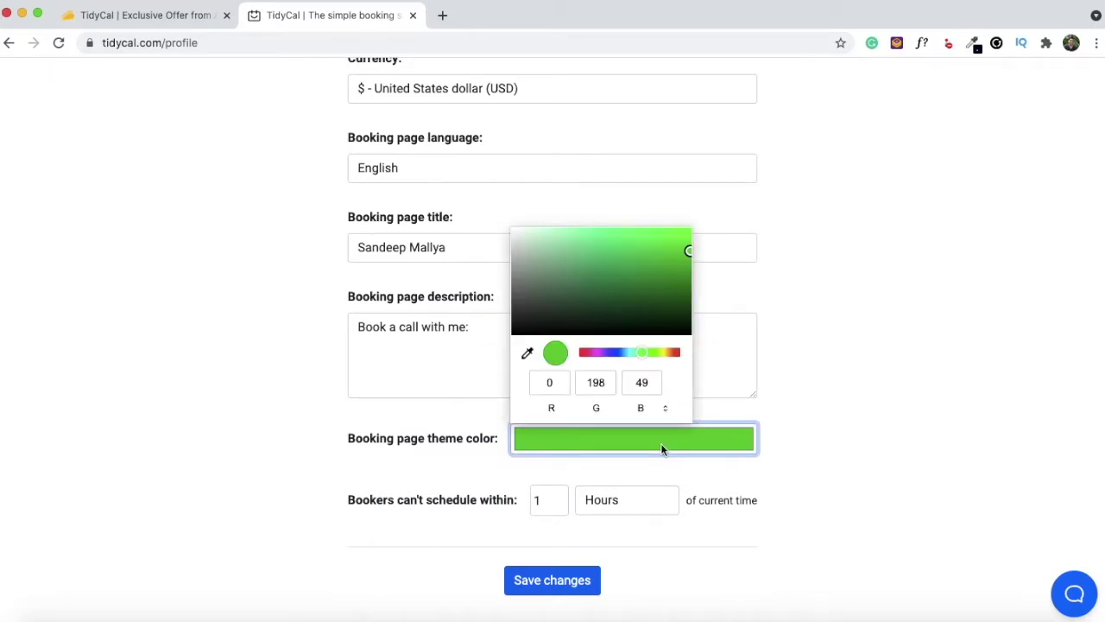
{"action": "left_click", "coordinate": [656, 464]}
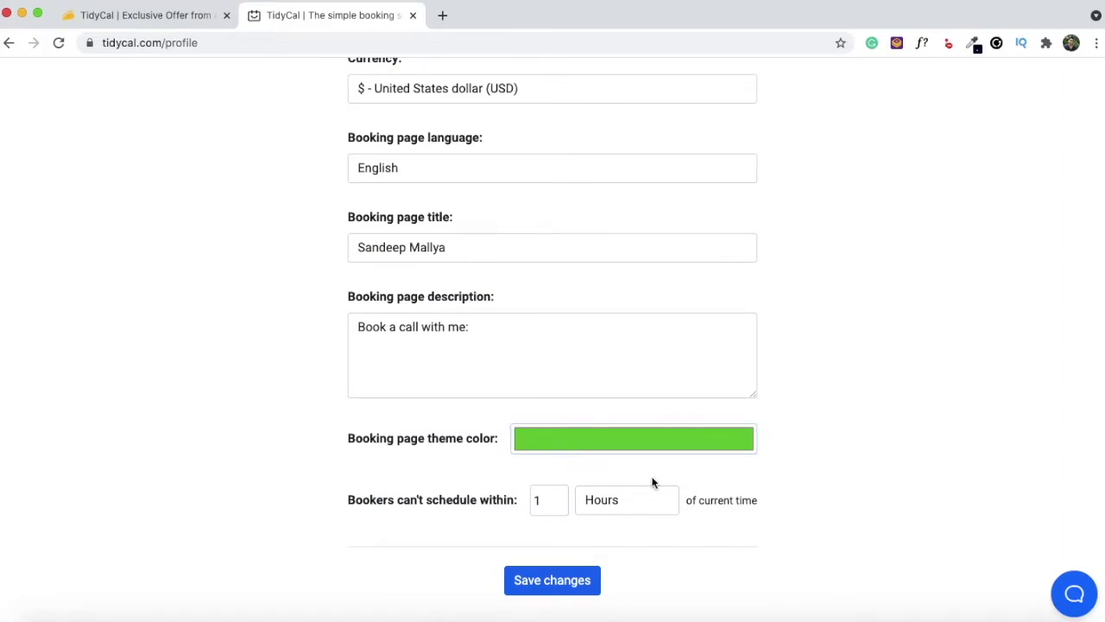
Examine the unit choices for how close to the current time bookers can schedule, and review the rest of the profile form
{"action": "scroll", "coordinate": [651, 481], "scroll_direction": "down", "scroll_amount": 2}
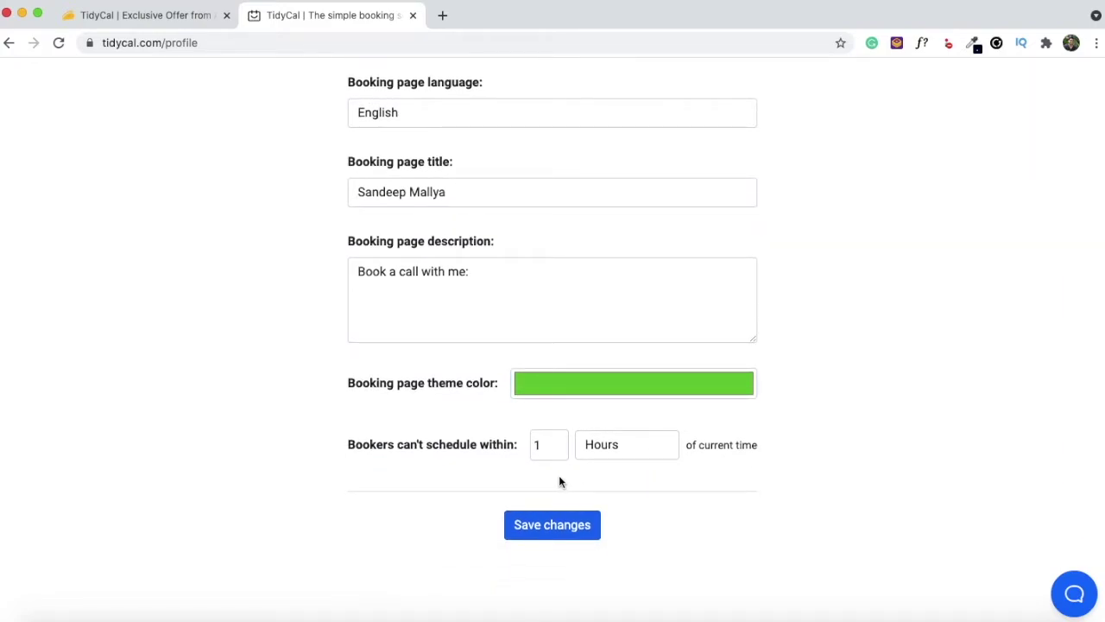
{"action": "left_click", "coordinate": [605, 459]}
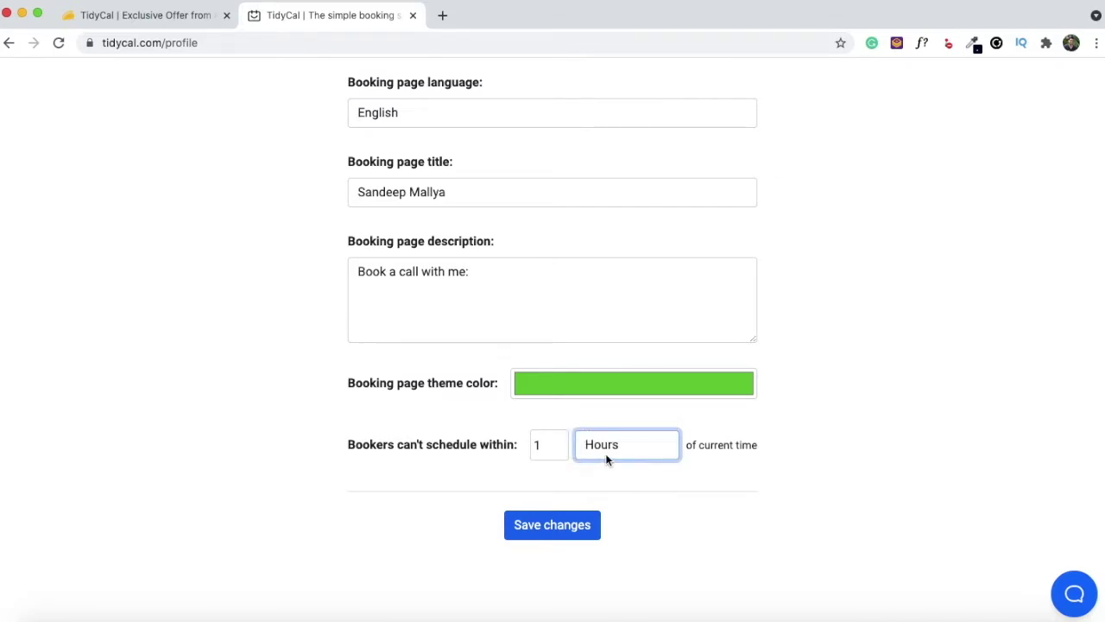
{"action": "left_click", "coordinate": [606, 460]}
{"action": "left_click", "coordinate": [605, 464]}
{"action": "left_click", "coordinate": [594, 452]}
{"action": "left_click", "coordinate": [595, 448]}
{"action": "scroll", "coordinate": [626, 436], "scroll_direction": "down", "scroll_amount": 1}
{"action": "scroll", "coordinate": [626, 436], "scroll_direction": "up", "scroll_amount": 10}
{"action": "scroll", "coordinate": [626, 436], "scroll_direction": "down", "scroll_amount": 5}
{"action": "left_click", "coordinate": [586, 493]}
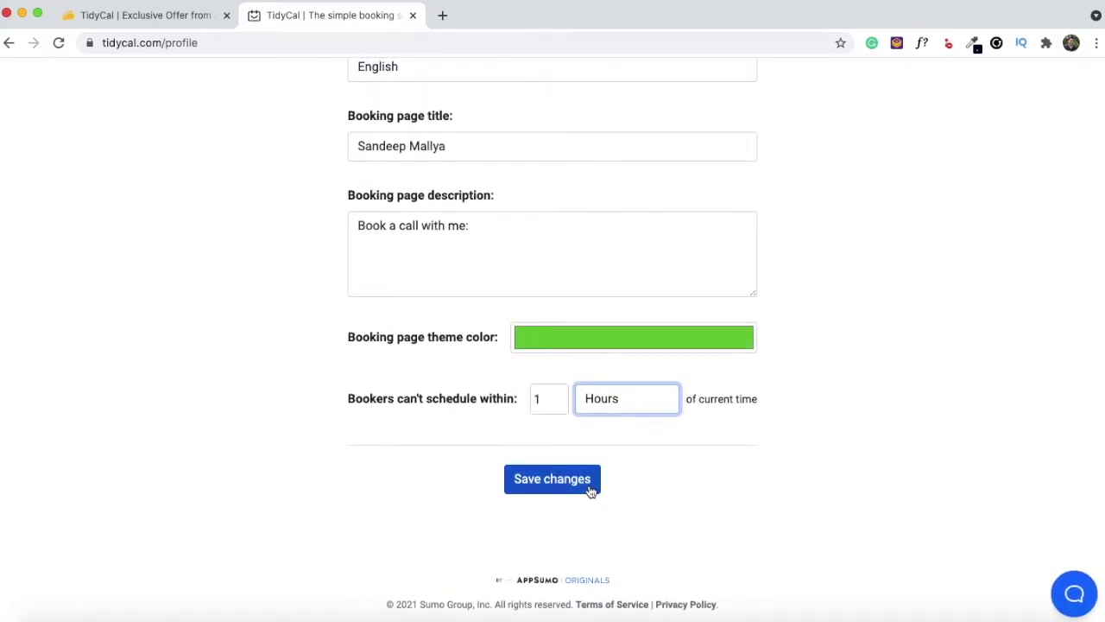
{"action": "scroll", "coordinate": [590, 491], "scroll_direction": "up", "scroll_amount": 10}
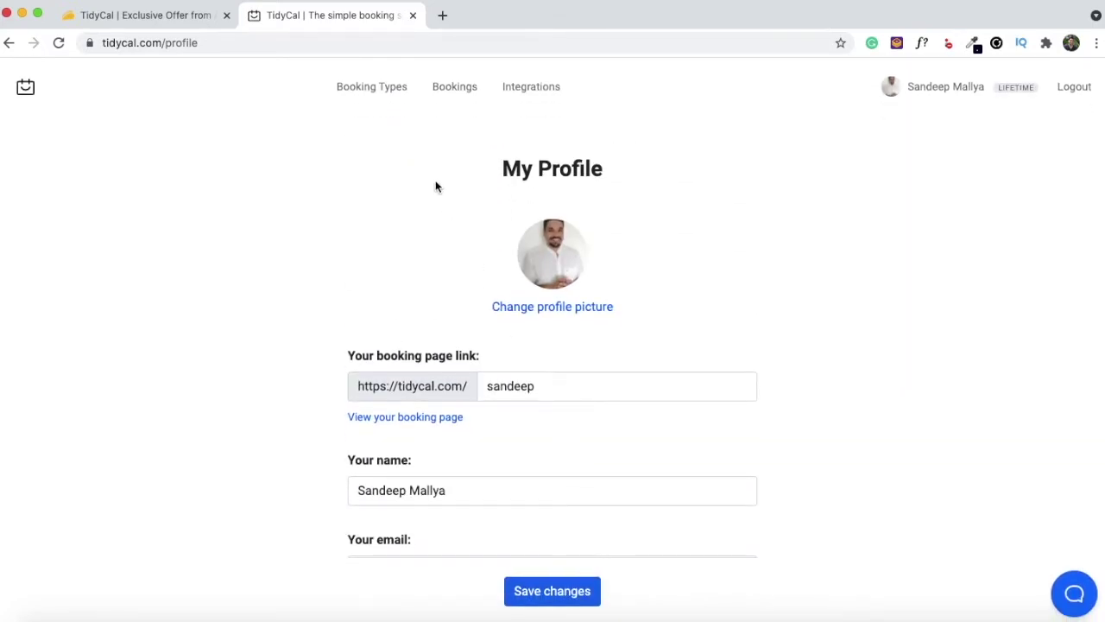
Open the Podcast Recording (45 mins) booking type for editing and examine its link, description, duration, padding and weekly availability
{"action": "left_click", "coordinate": [387, 90]}
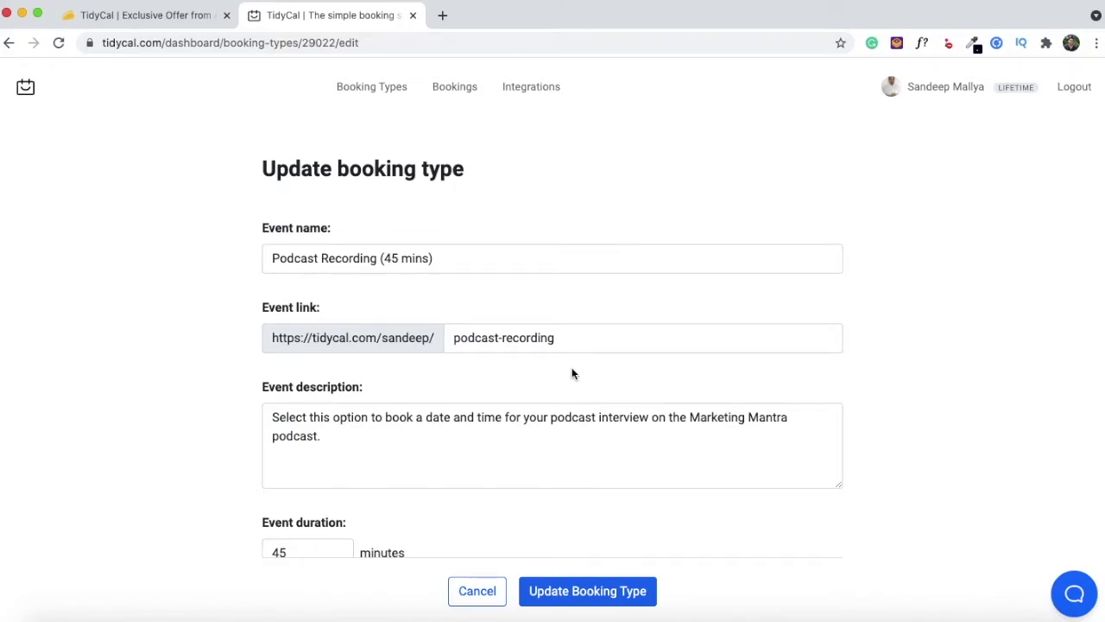
{"action": "scroll", "coordinate": [571, 373], "scroll_direction": "down", "scroll_amount": 2}
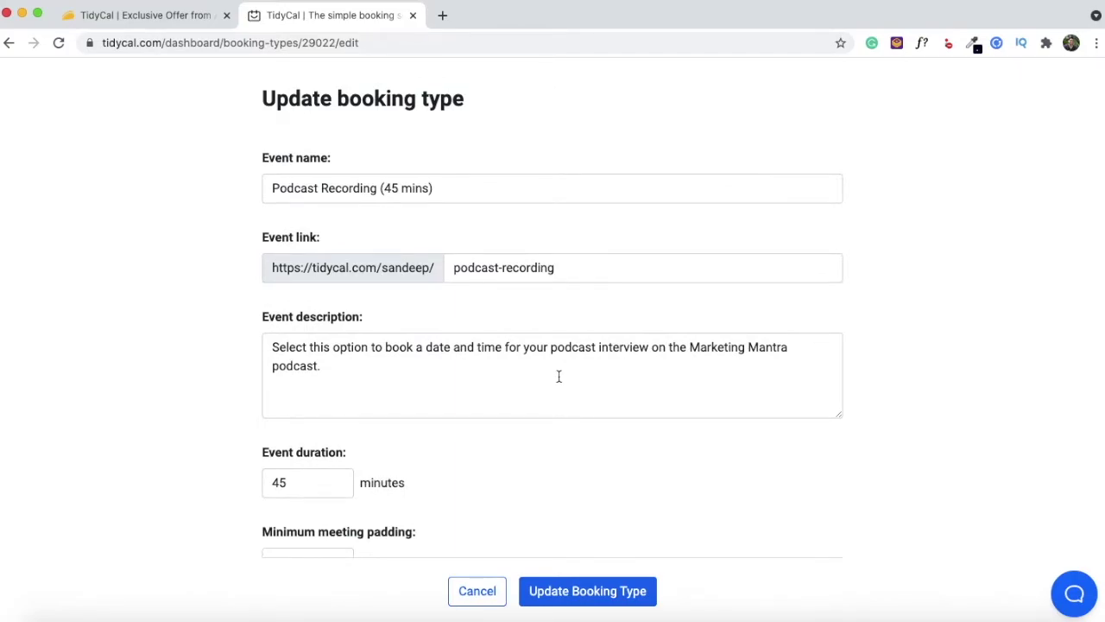
{"action": "scroll", "coordinate": [558, 376], "scroll_direction": "down", "scroll_amount": 3}
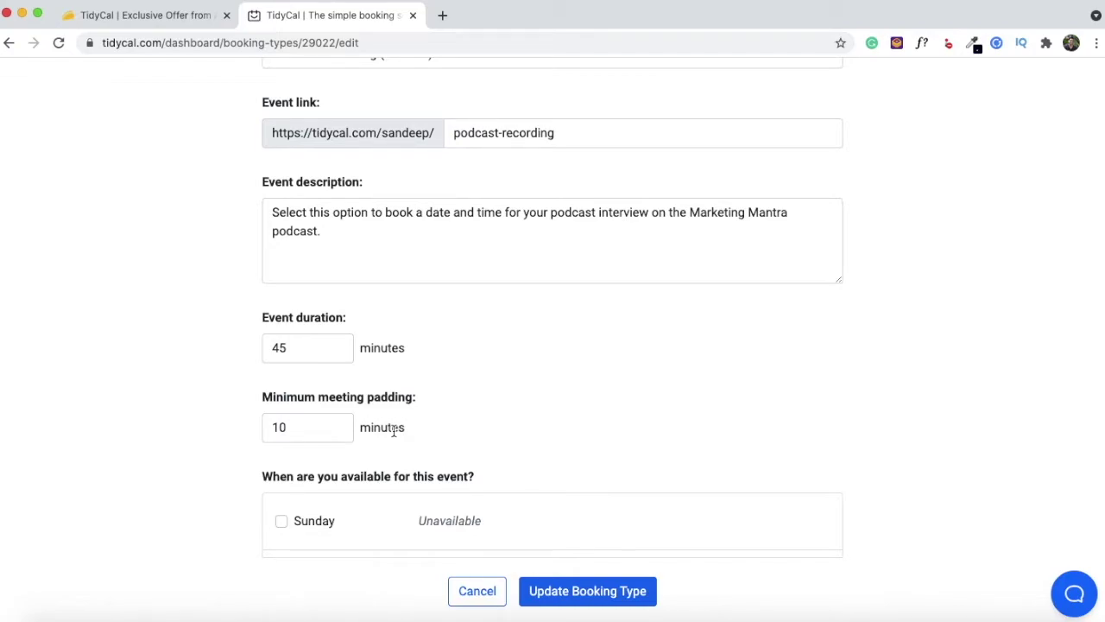
{"action": "scroll", "coordinate": [691, 488], "scroll_direction": "down", "scroll_amount": 8}
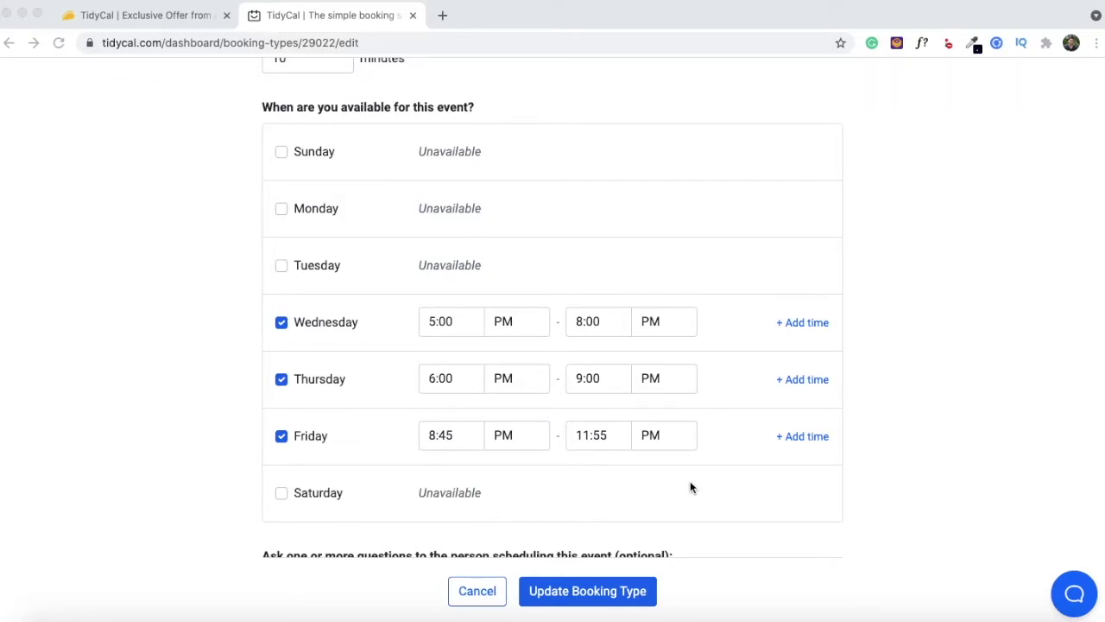
{"action": "scroll", "coordinate": [382, 419], "scroll_direction": "up", "scroll_amount": 10}
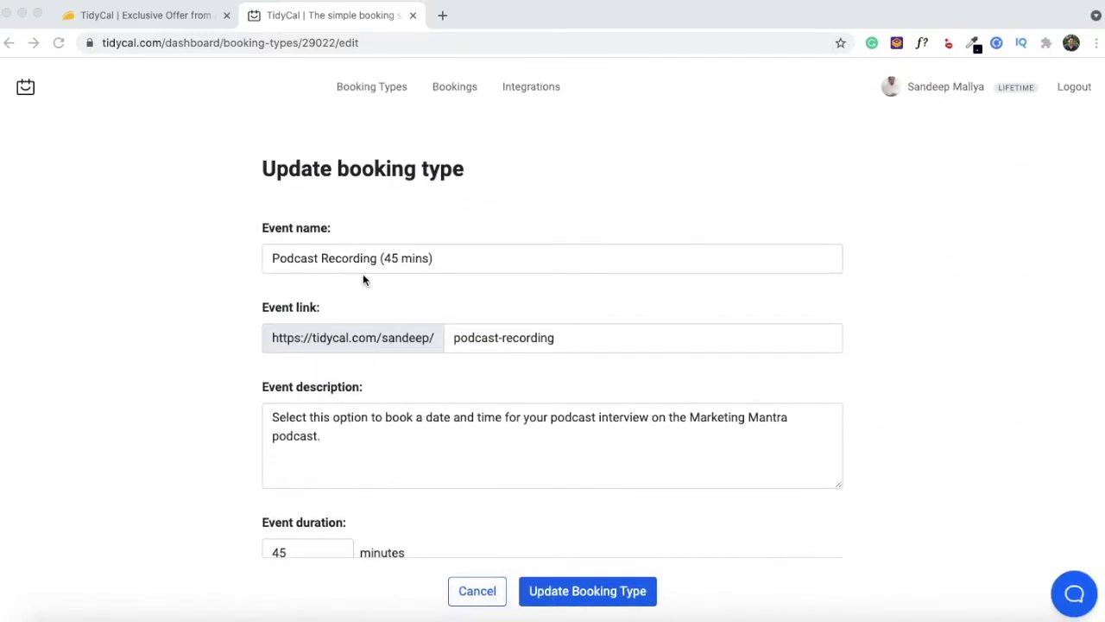
{"action": "scroll", "coordinate": [363, 274], "scroll_direction": "down", "scroll_amount": 9}
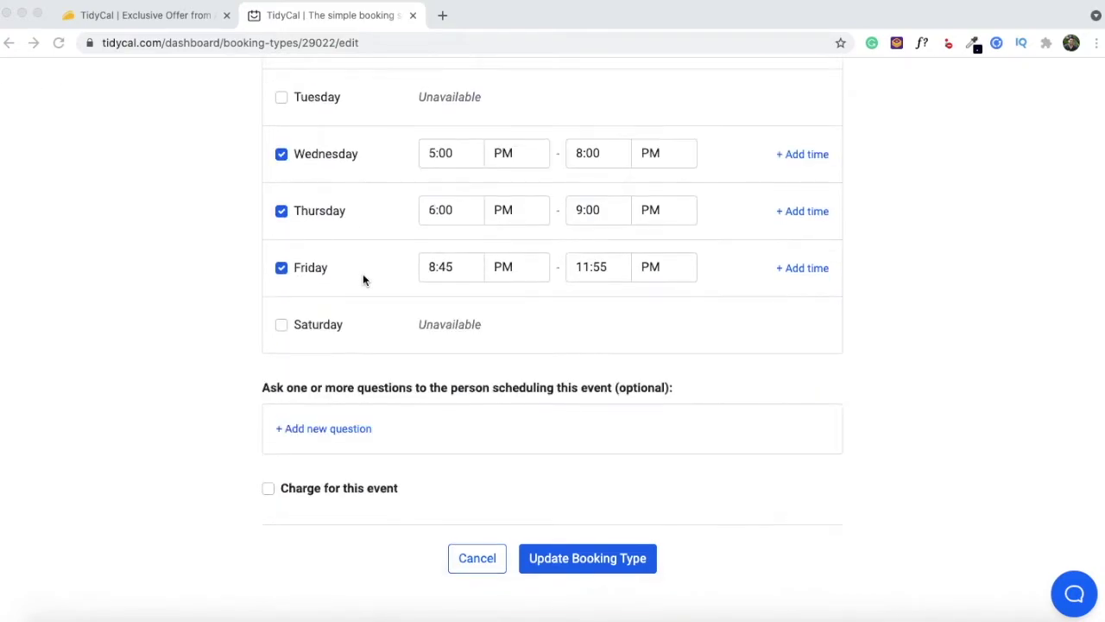
{"action": "scroll", "coordinate": [363, 273], "scroll_direction": "up", "scroll_amount": 2}
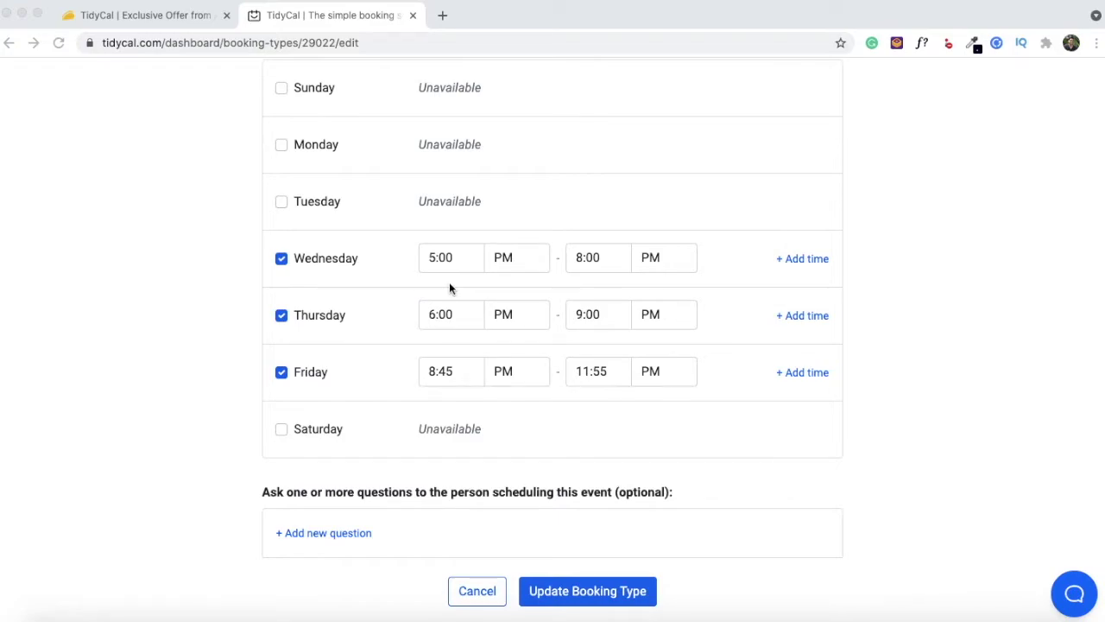
Try making Monday and Tuesday available for the podcast recording event, and set both days back to unavailable
{"action": "scroll", "coordinate": [448, 285], "scroll_direction": "up", "scroll_amount": 2}
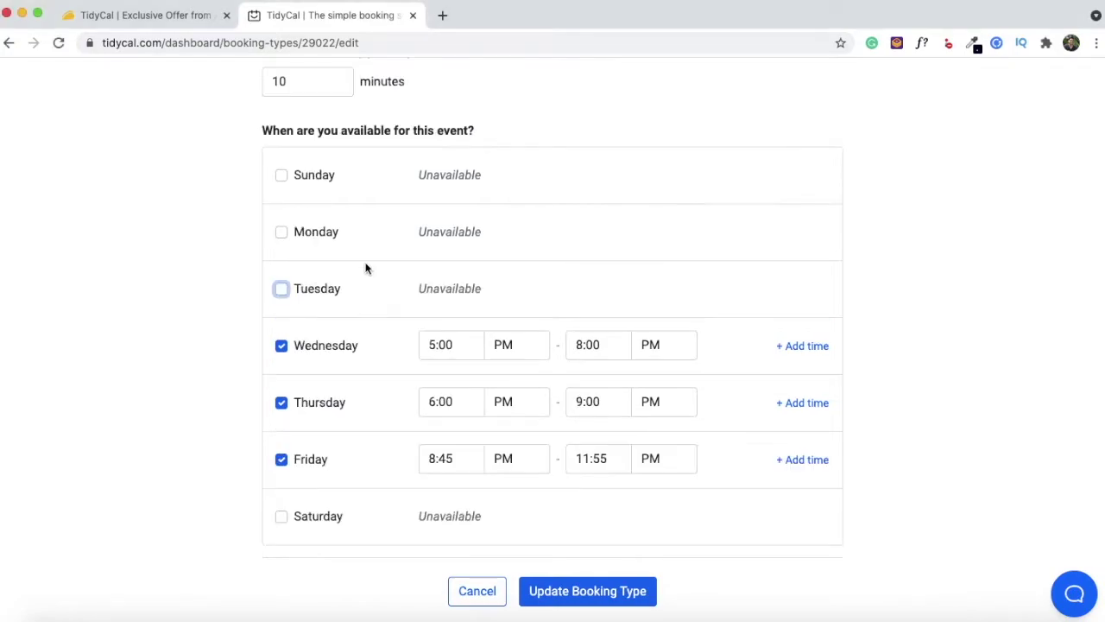
{"action": "left_click", "coordinate": [281, 232]}
{"action": "left_click", "coordinate": [283, 292]}
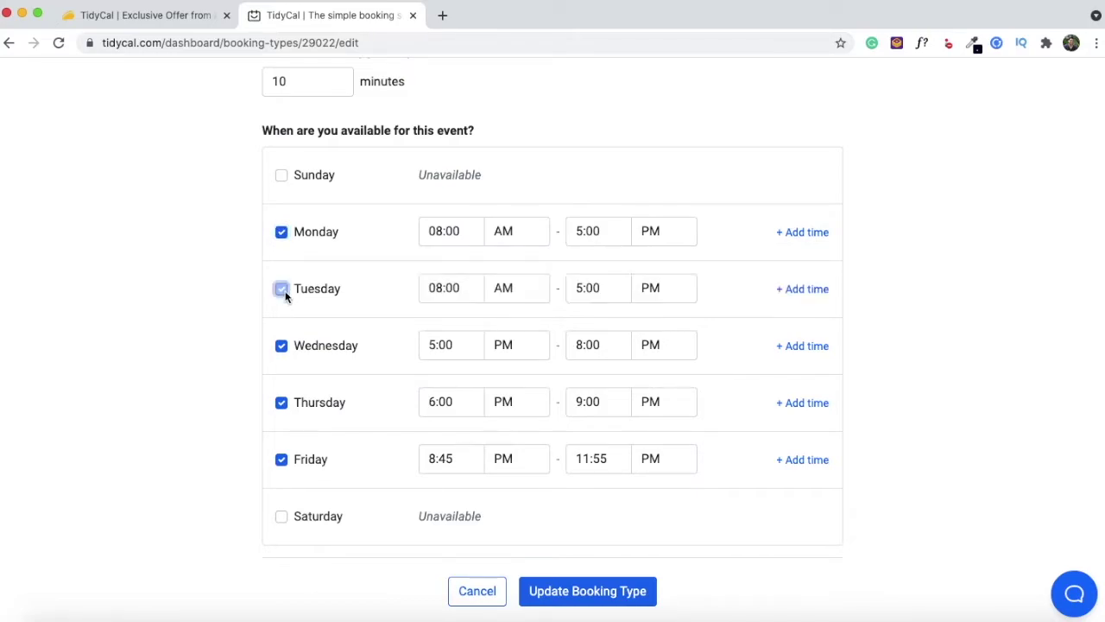
{"action": "left_click", "coordinate": [282, 293]}
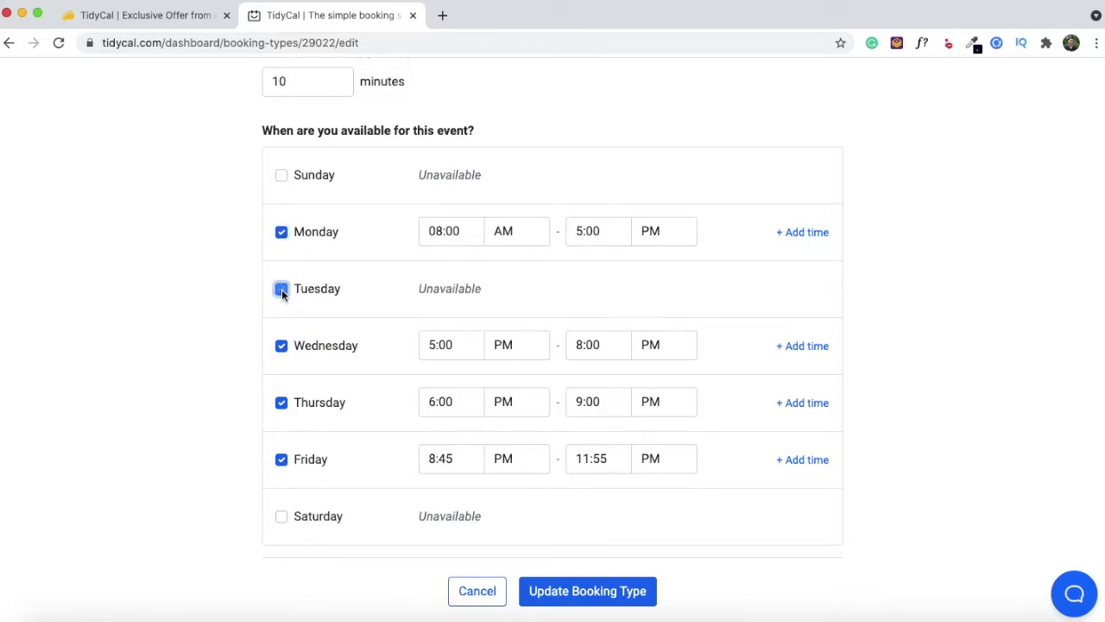
{"action": "left_click", "coordinate": [283, 233]}
{"action": "scroll", "coordinate": [335, 294], "scroll_direction": "down", "scroll_amount": 3}
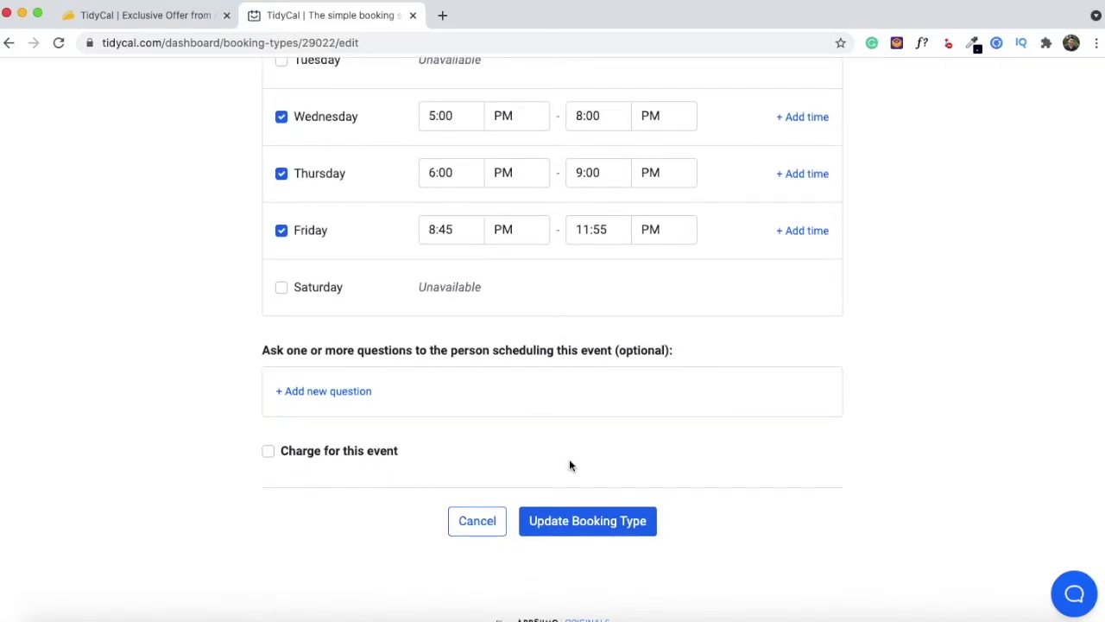
{"action": "scroll", "coordinate": [569, 465], "scroll_direction": "up", "scroll_amount": 2}
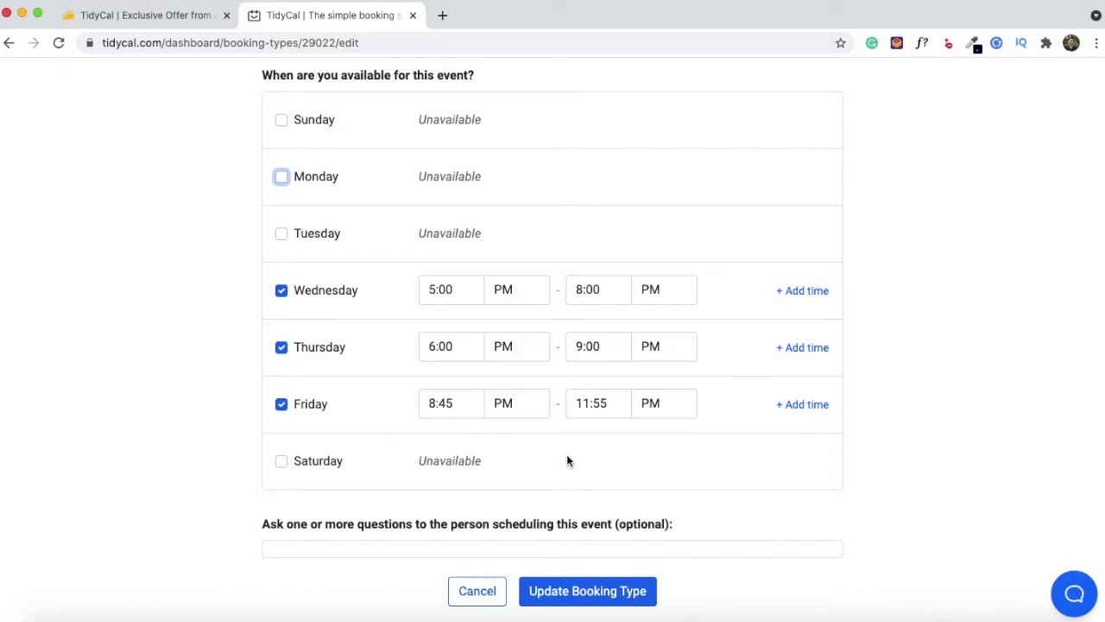
Try charging for the podcast recording event, check the PayPal and Stripe payment choices, and turn the charge off again
{"action": "scroll", "coordinate": [567, 454], "scroll_direction": "down", "scroll_amount": 2}
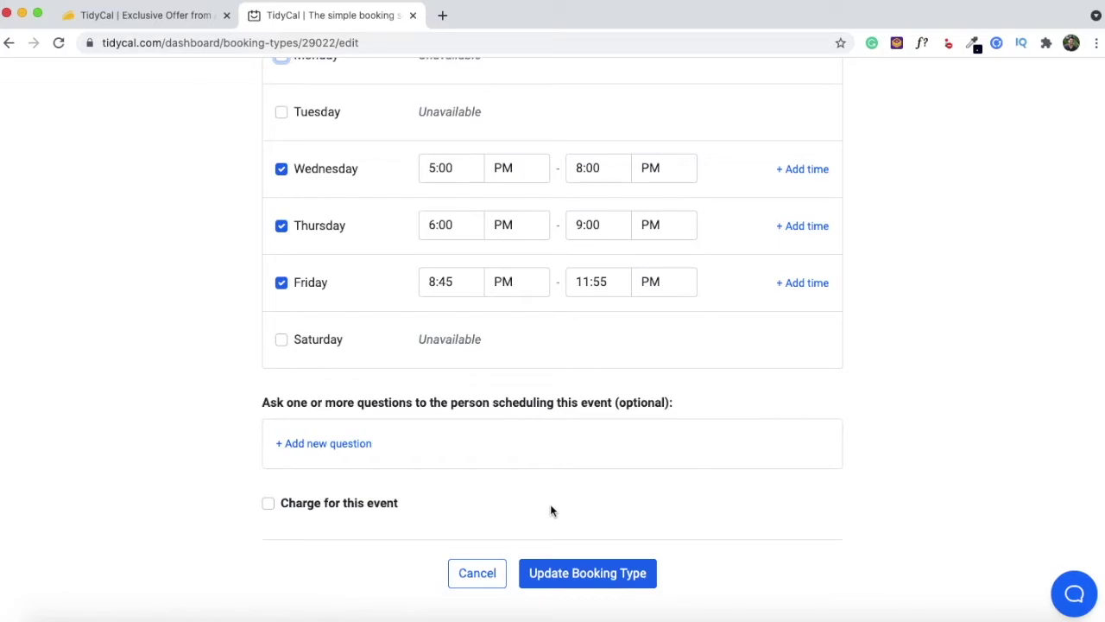
{"action": "scroll", "coordinate": [461, 503], "scroll_direction": "down", "scroll_amount": 1}
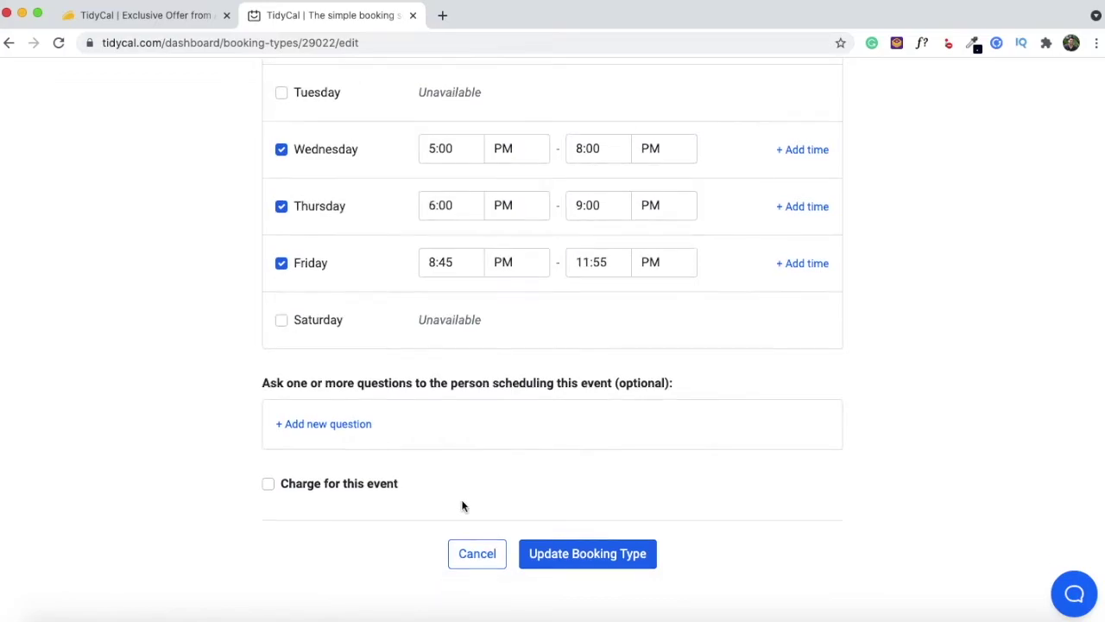
{"action": "left_click", "coordinate": [377, 484]}
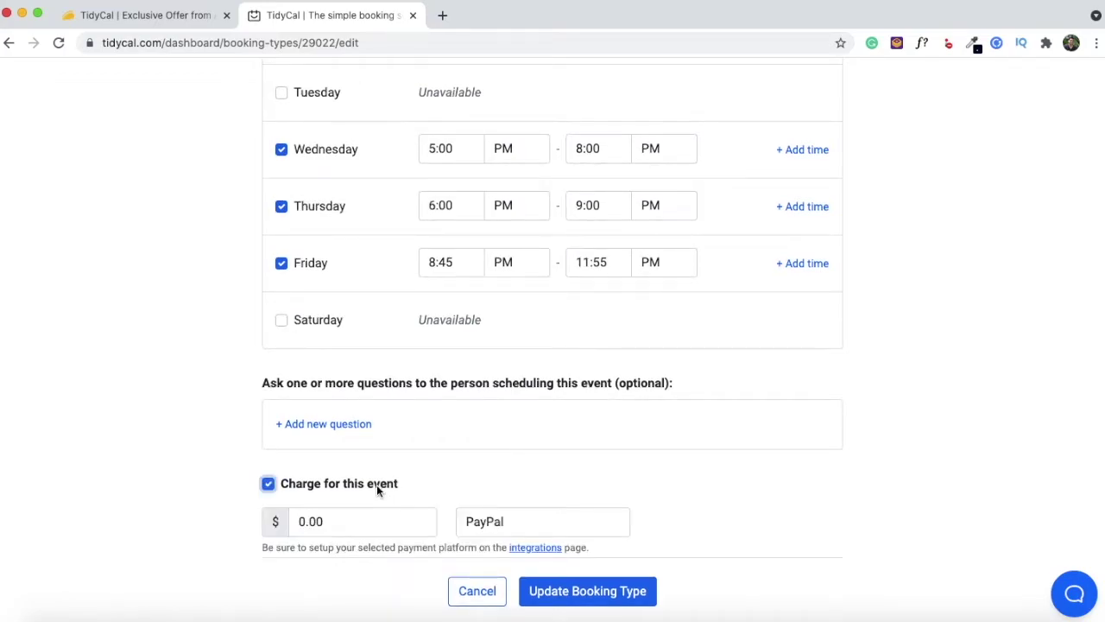
{"action": "left_click", "coordinate": [511, 520]}
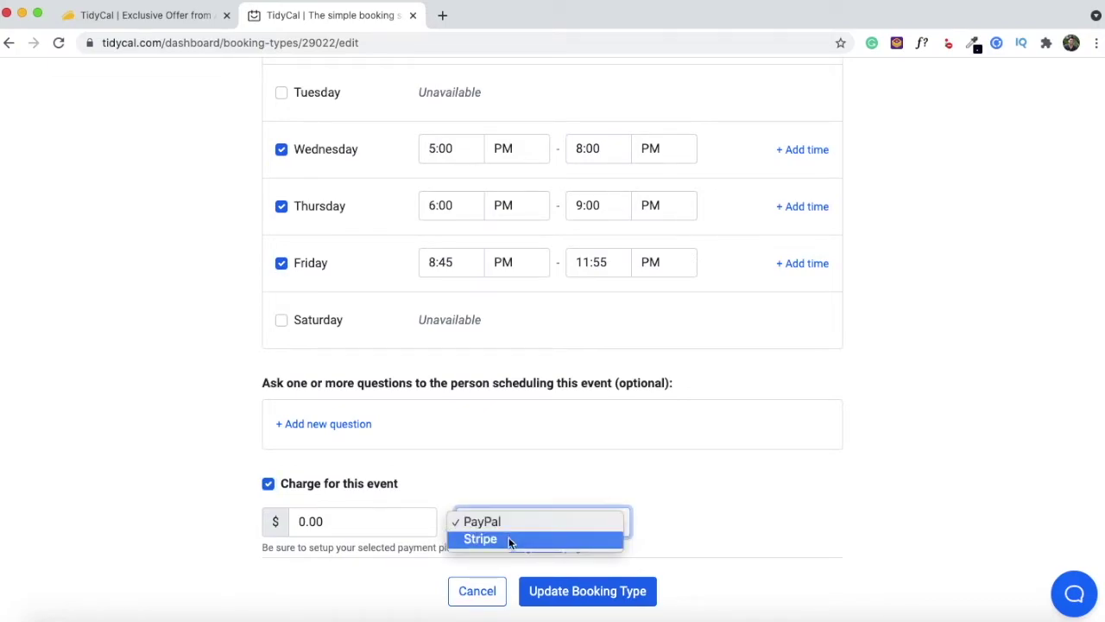
{"action": "left_click", "coordinate": [491, 495]}
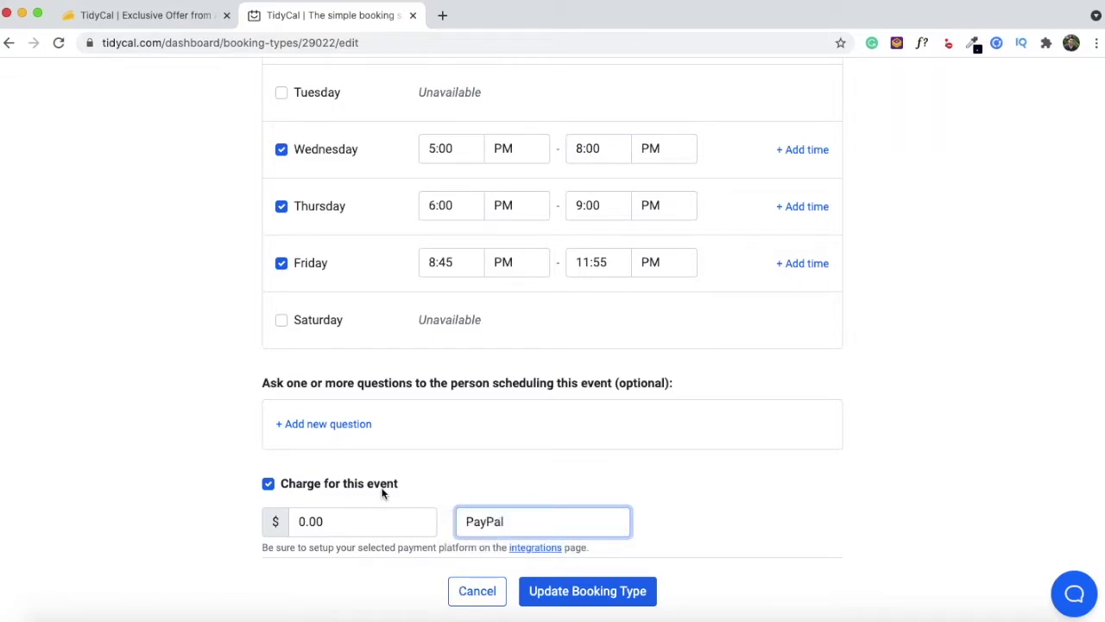
{"action": "left_click", "coordinate": [383, 489]}
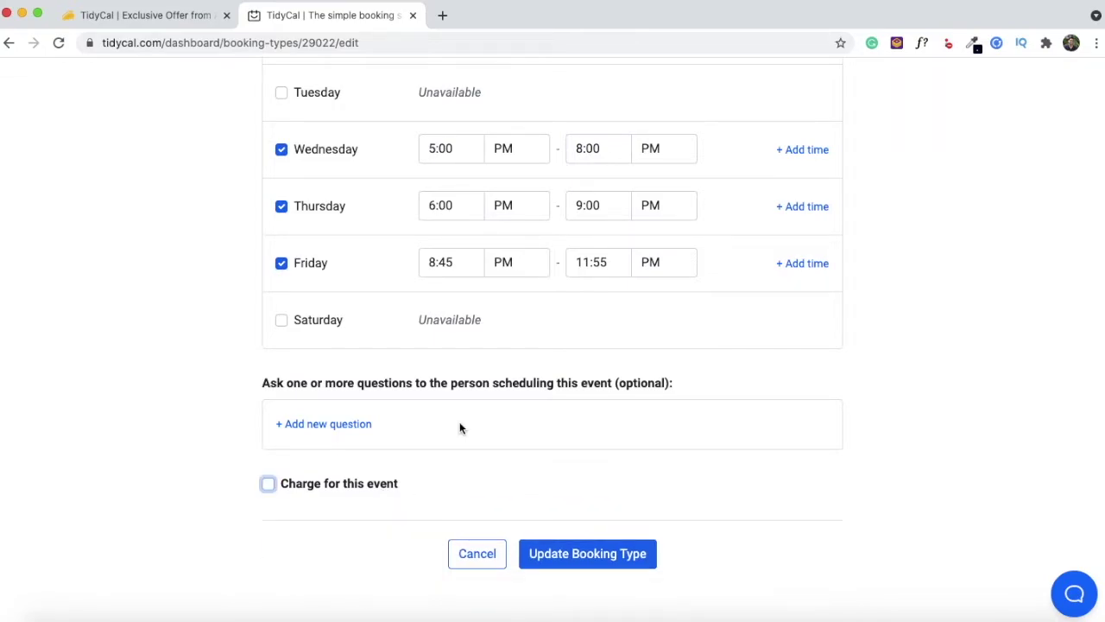
Finish reviewing the podcast booking form, return to the booking types overview and open the website embed option for Discussion on SEO Plans
{"action": "scroll", "coordinate": [459, 422], "scroll_direction": "up", "scroll_amount": 10}
{"action": "scroll", "coordinate": [459, 421], "scroll_direction": "down", "scroll_amount": 5}
{"action": "scroll", "coordinate": [518, 458], "scroll_direction": "down", "scroll_amount": 3}
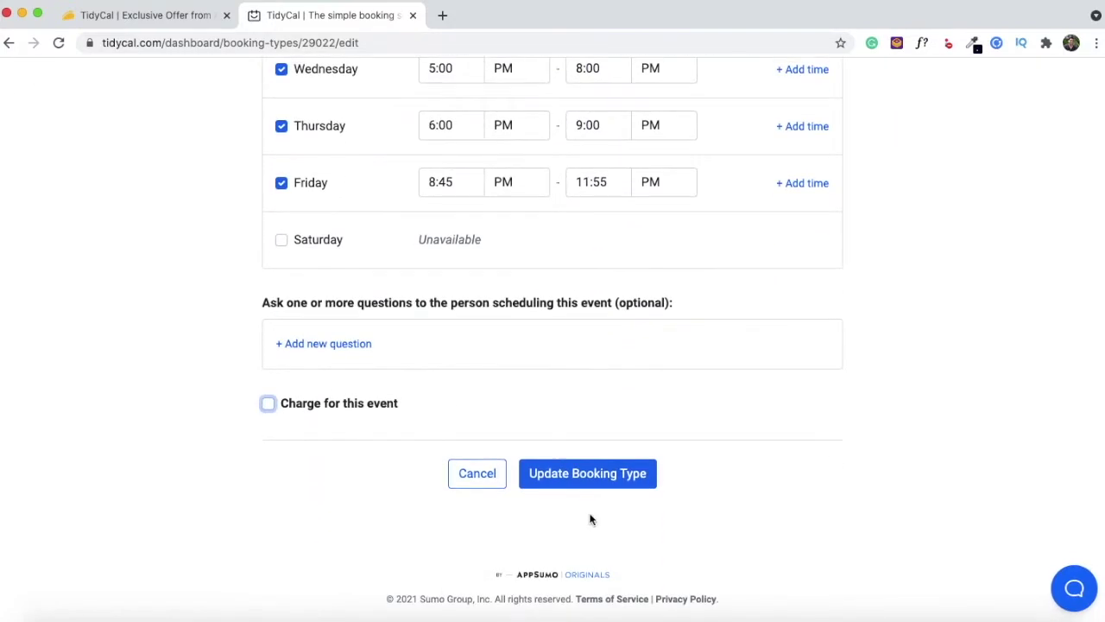
{"action": "left_click", "coordinate": [587, 498]}
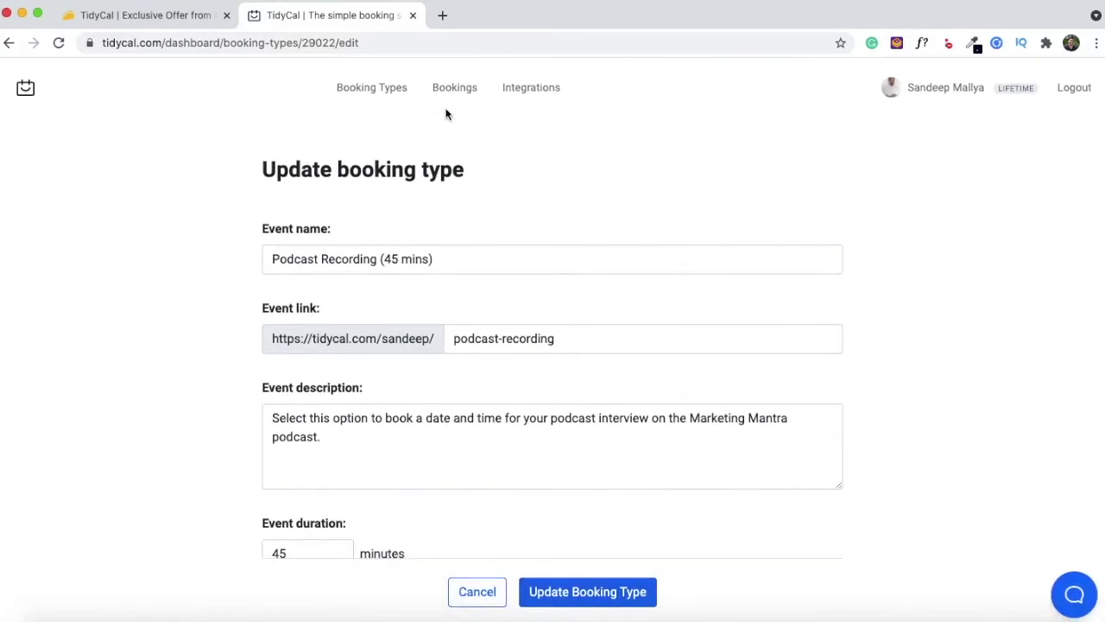
{"action": "left_click", "coordinate": [401, 95]}
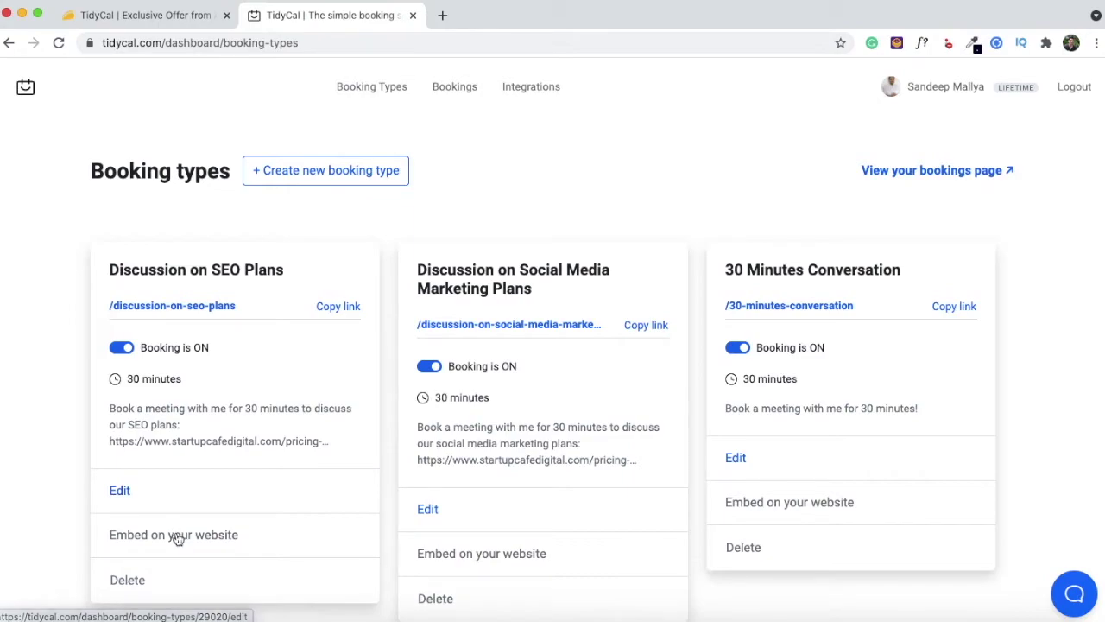
{"action": "left_click", "coordinate": [228, 535]}
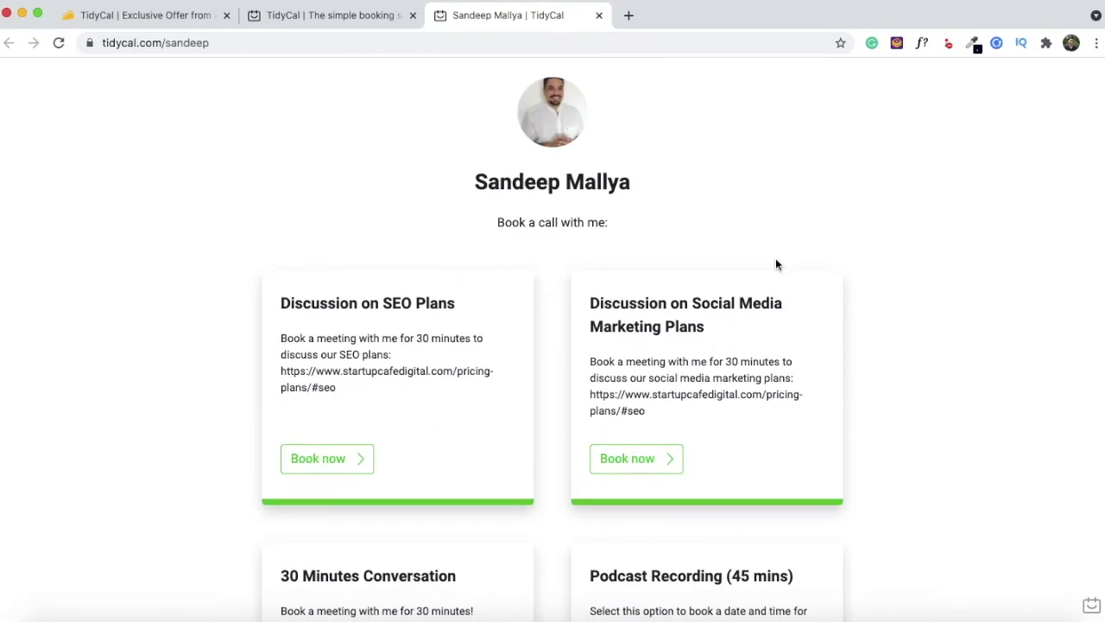
Preview booking Podcast Recording (45 mins) for August 11 at 5:00 pm on the public bookings page, and close the page without booking
{"action": "scroll", "coordinate": [775, 264], "scroll_direction": "down", "scroll_amount": 3}
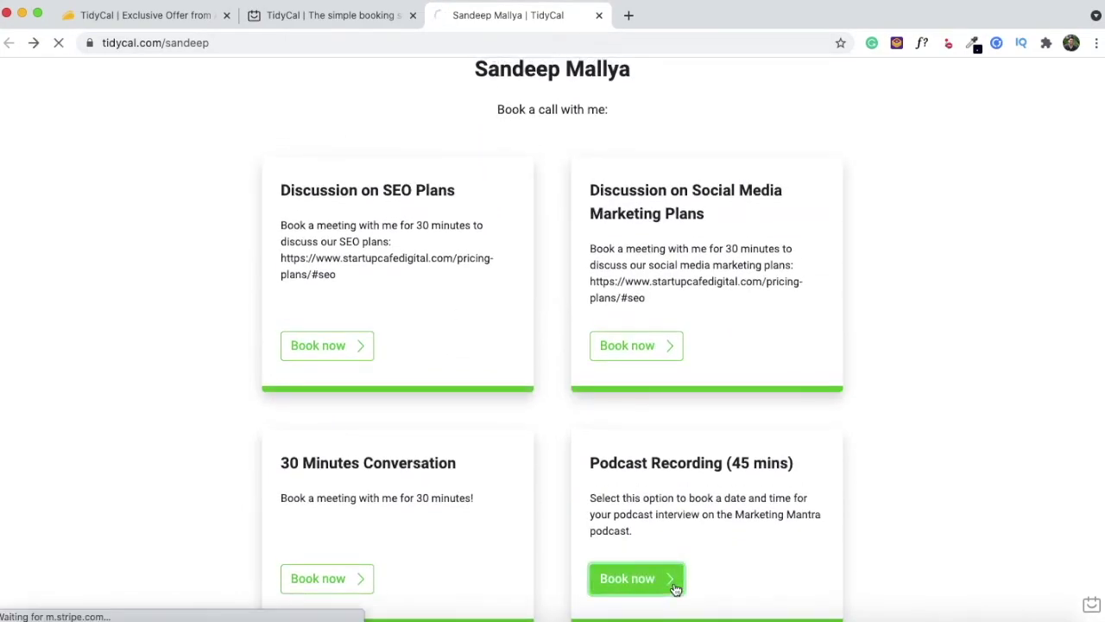
{"action": "left_click", "coordinate": [676, 589]}
{"action": "left_click", "coordinate": [551, 311]}
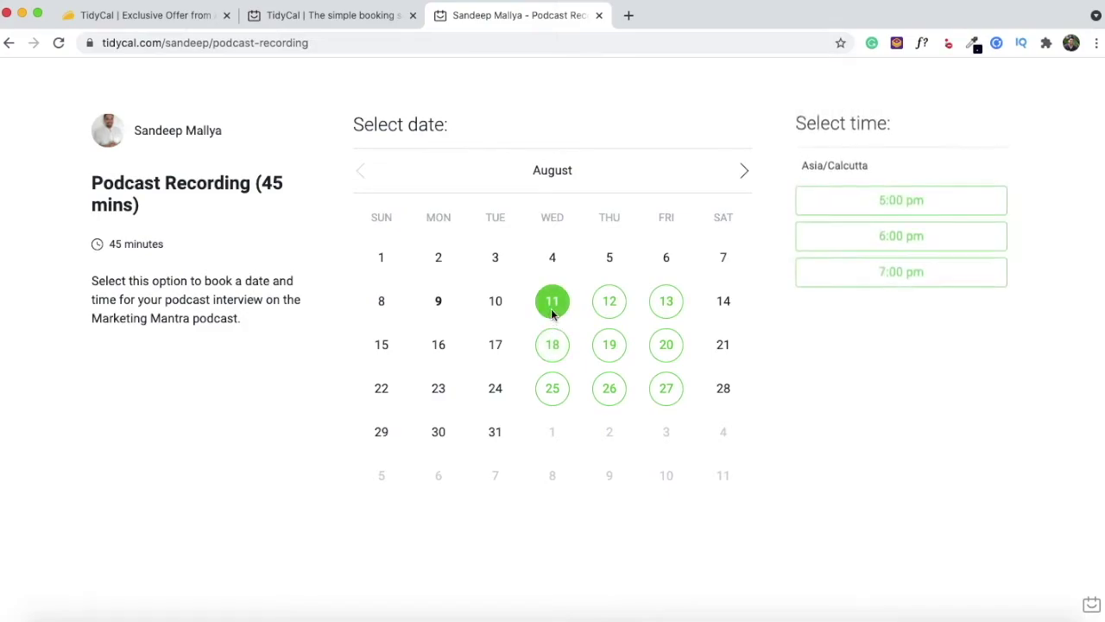
{"action": "left_click", "coordinate": [919, 163]}
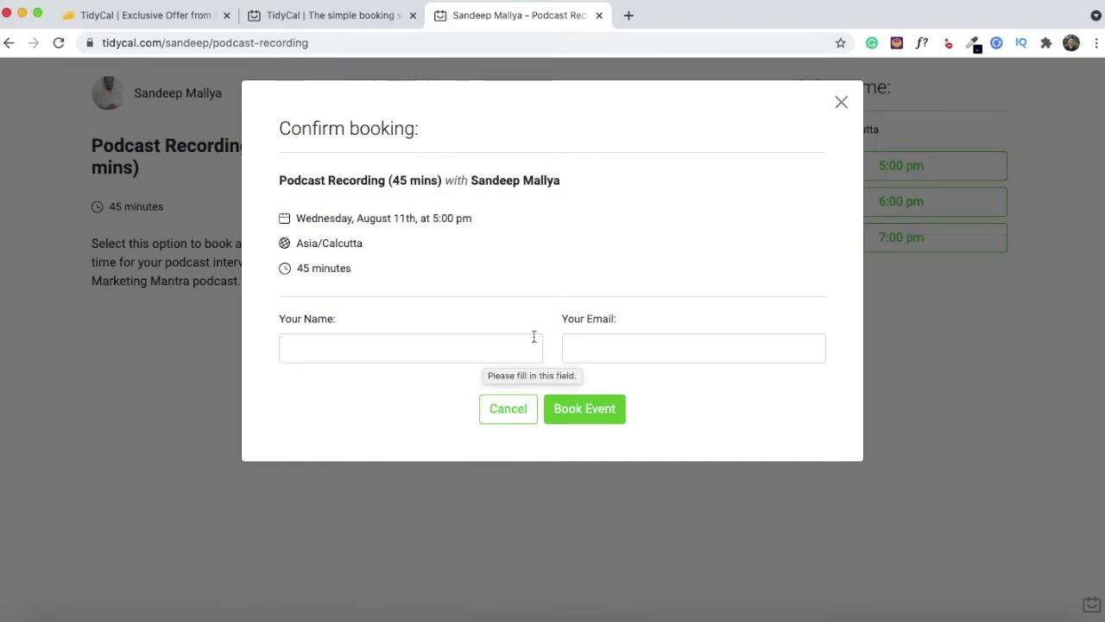
{"action": "key", "text": "super+w"}
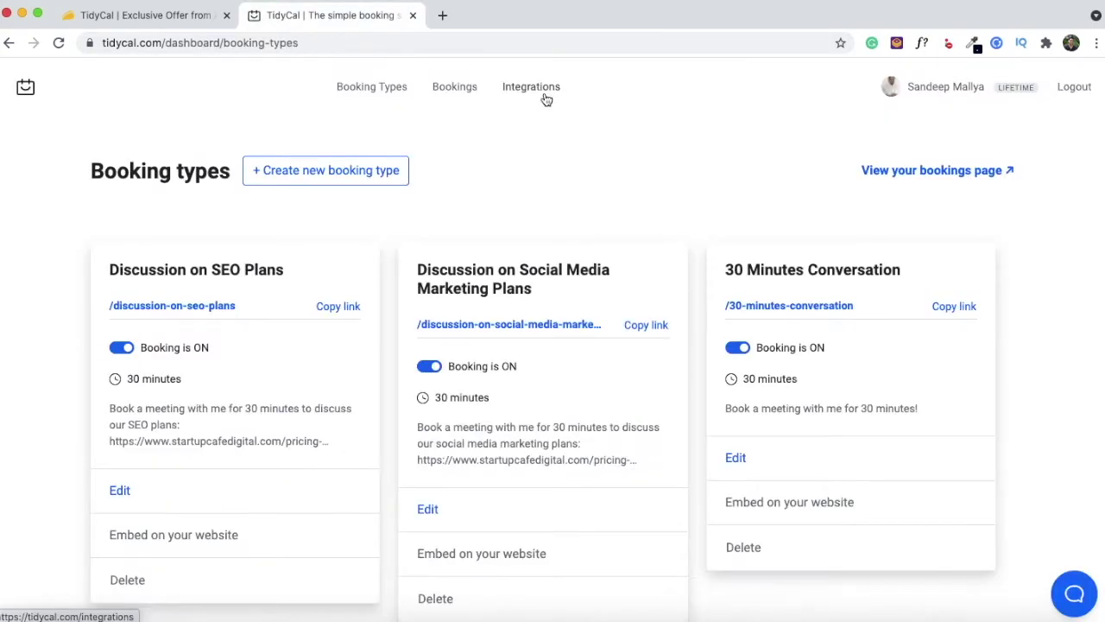
Open the integrations page and examine the calendar connections and the link sources for video conferences, keeping Zoom as the source
{"action": "left_click", "coordinate": [544, 95]}
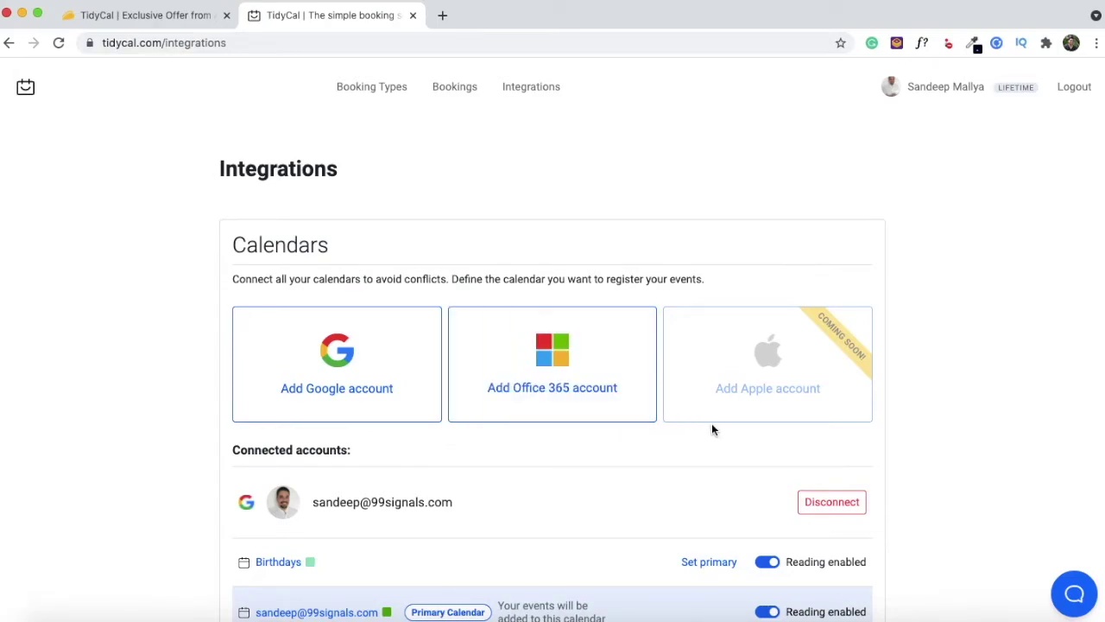
{"action": "scroll", "coordinate": [547, 421], "scroll_direction": "down", "scroll_amount": 5}
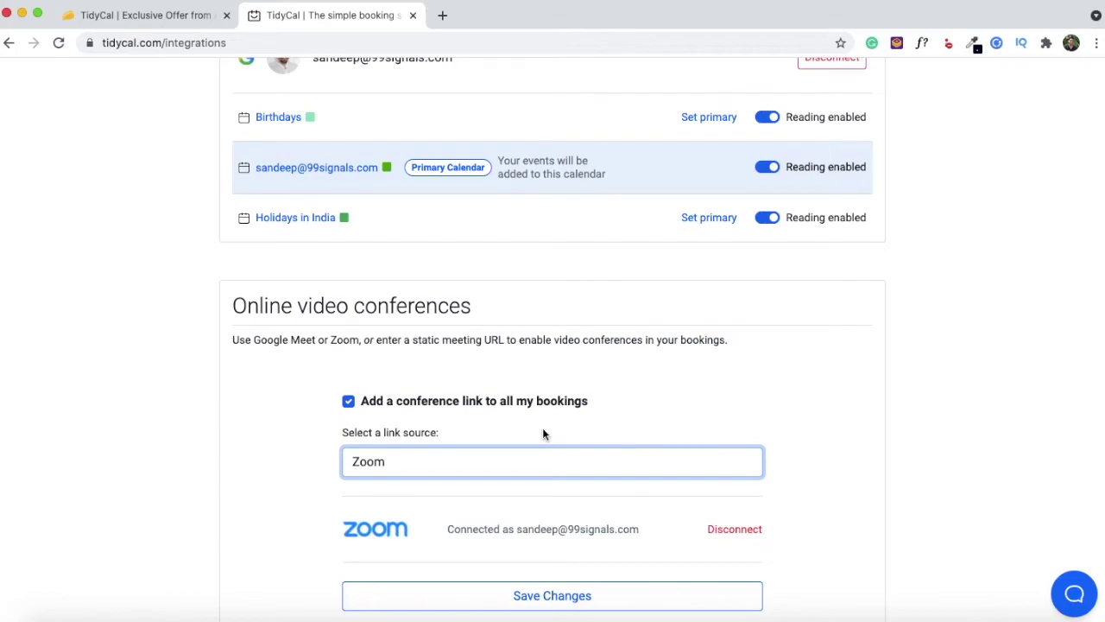
{"action": "scroll", "coordinate": [542, 429], "scroll_direction": "down", "scroll_amount": 1}
{"action": "left_click", "coordinate": [542, 412]}
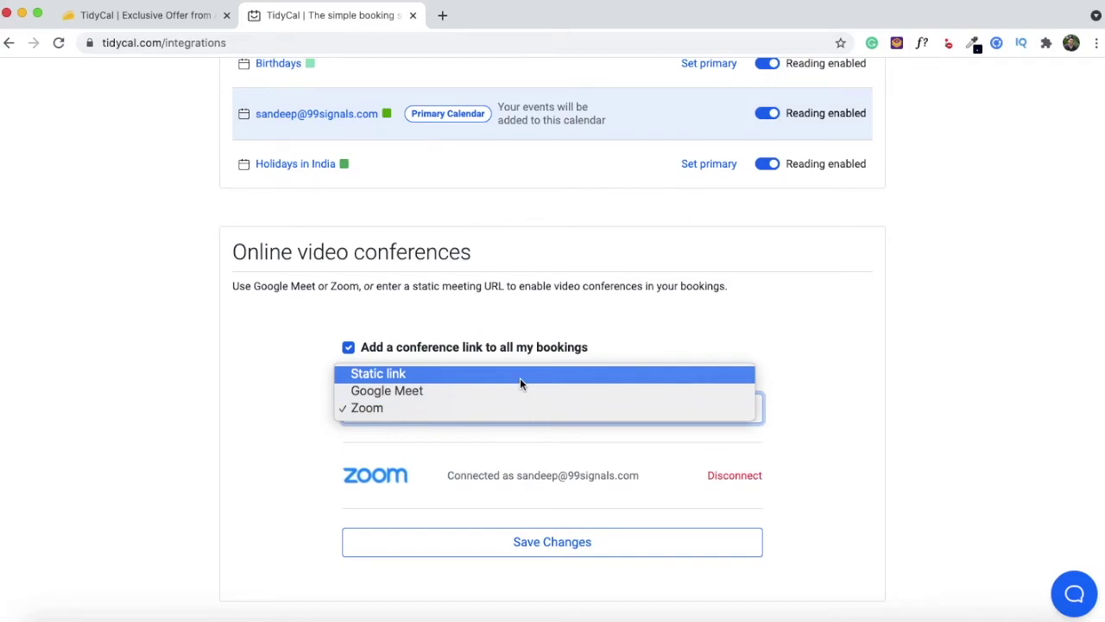
{"action": "left_click", "coordinate": [520, 378]}
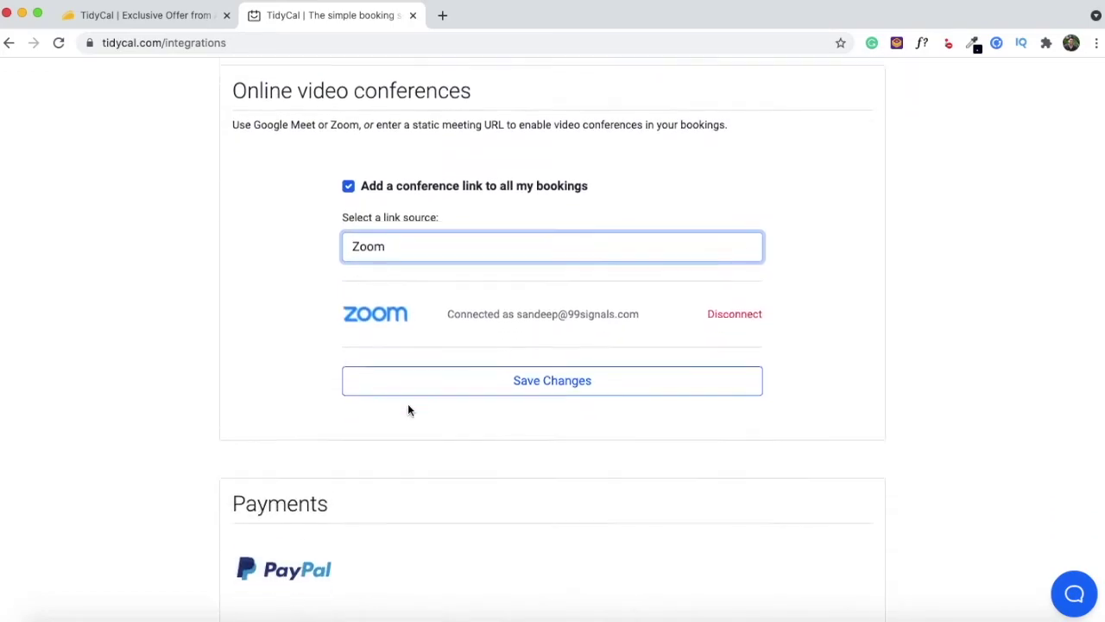
Review the PayPal and Stripe payment settings and the Zapier automation section of the integrations
{"action": "scroll", "coordinate": [407, 404], "scroll_direction": "down", "scroll_amount": 2}
{"action": "scroll", "coordinate": [408, 403], "scroll_direction": "down", "scroll_amount": 4}
{"action": "scroll", "coordinate": [407, 406], "scroll_direction": "down", "scroll_amount": 6}
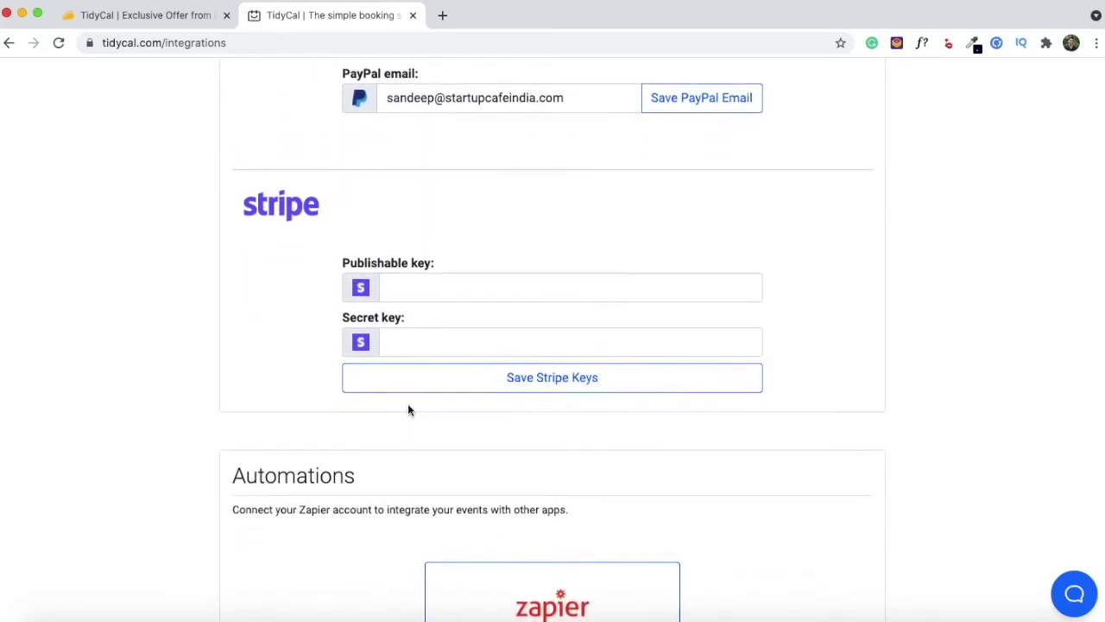
{"action": "scroll", "coordinate": [407, 410], "scroll_direction": "down", "scroll_amount": 1}
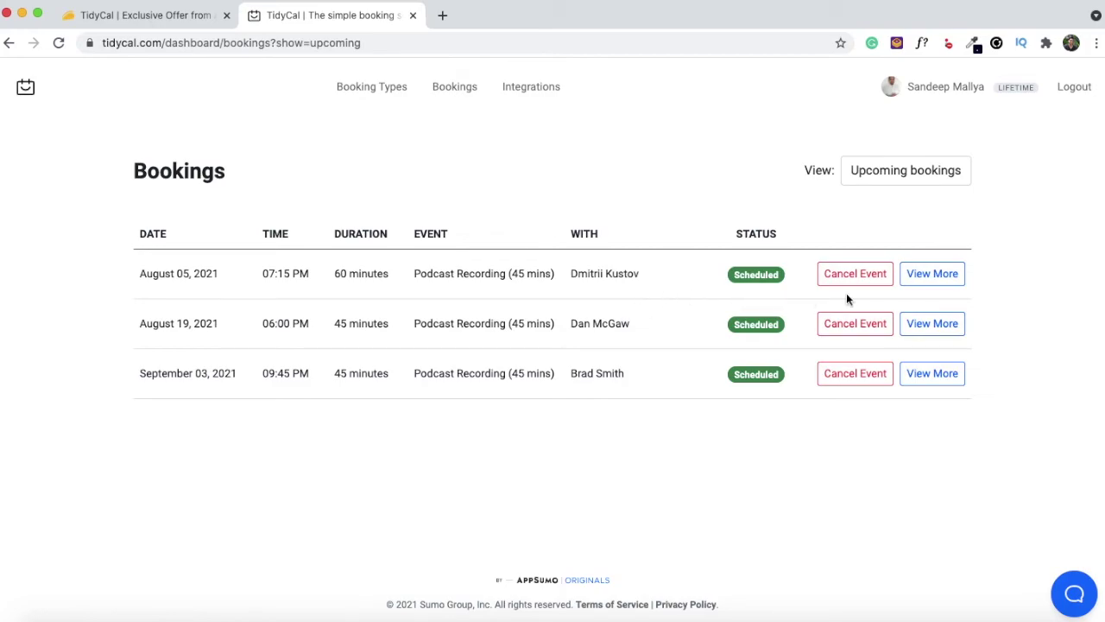
View the details of the August 05, 2021 podcast booking, and list all bookings instead of only the upcoming ones
{"action": "left_click", "coordinate": [928, 283]}
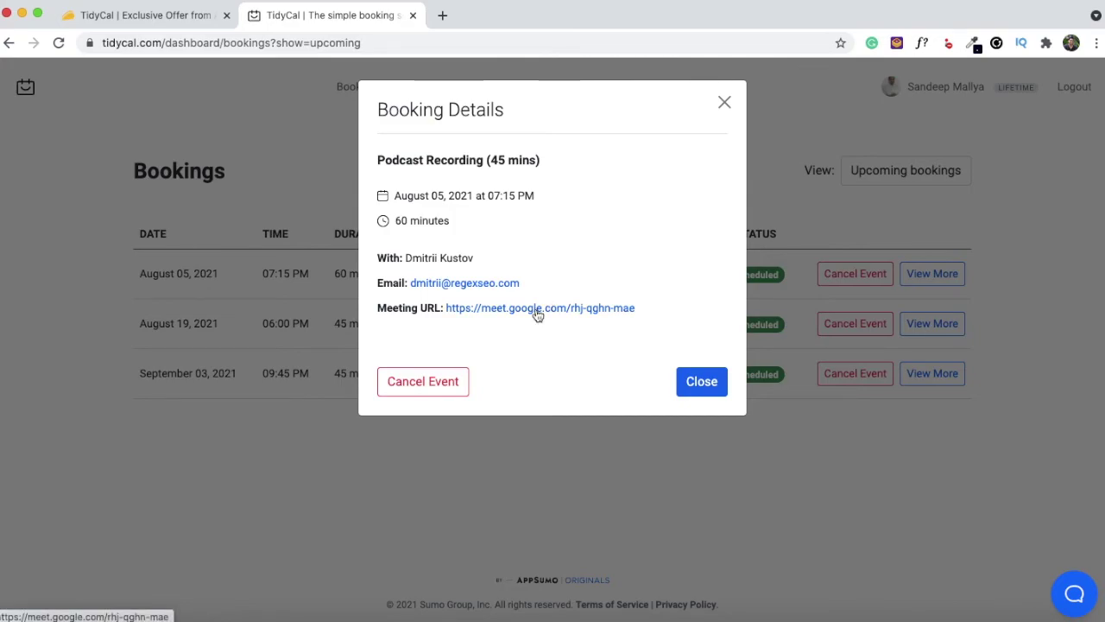
{"action": "left_click", "coordinate": [876, 167]}
{"action": "left_click", "coordinate": [877, 167]}
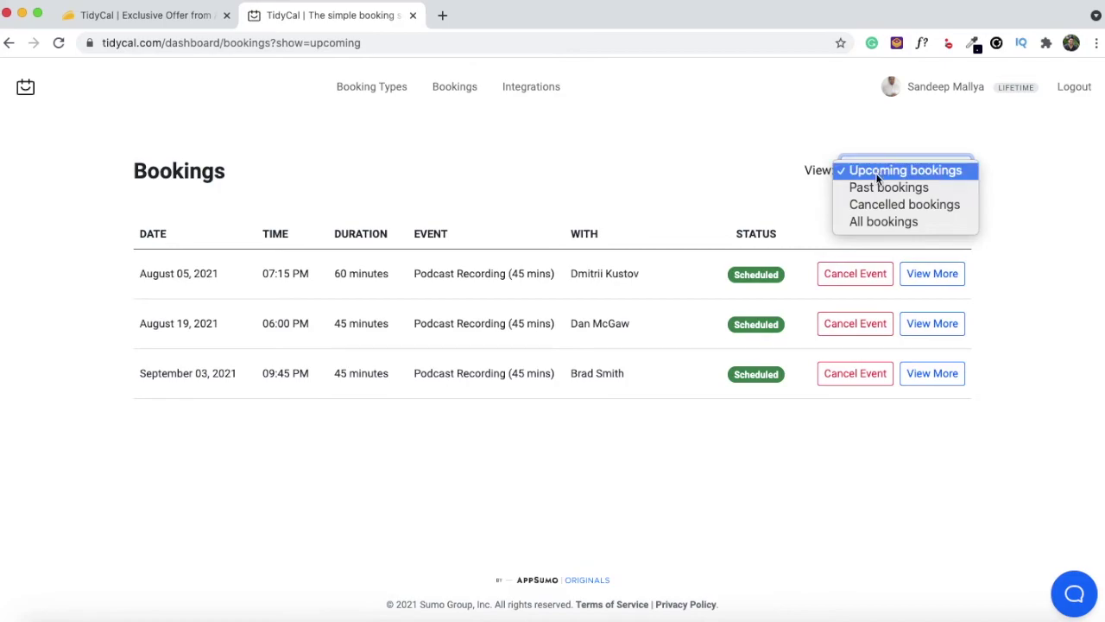
{"action": "left_click", "coordinate": [872, 221]}
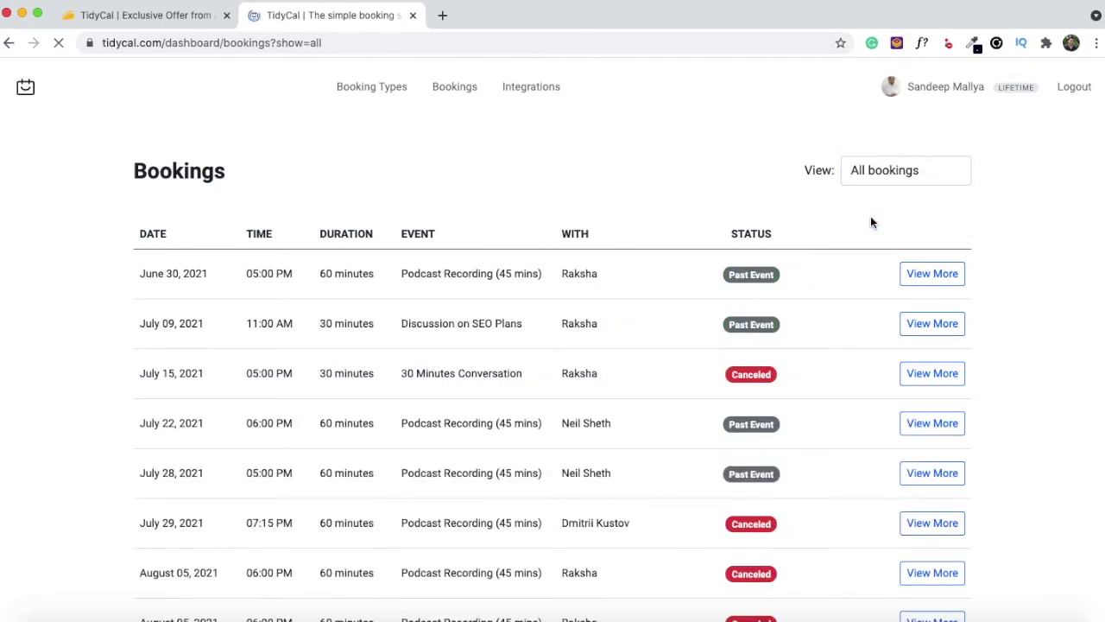
{"action": "left_click", "coordinate": [886, 168]}
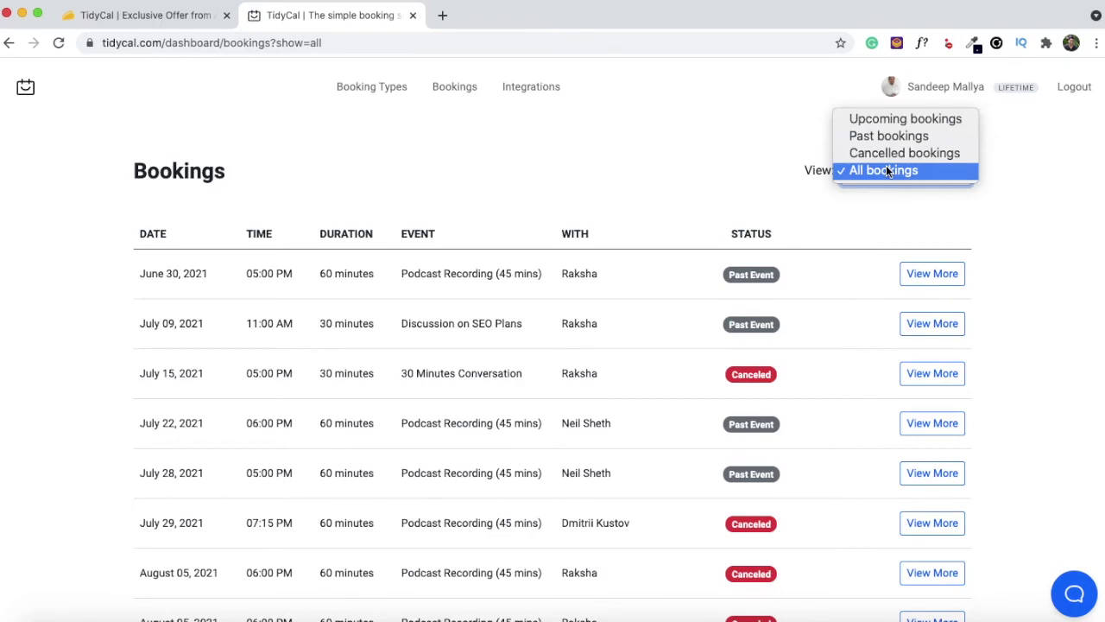
Return to the booking types overview, and switch to TidyCal's offer page on AppSumo
{"action": "left_click", "coordinate": [371, 86]}
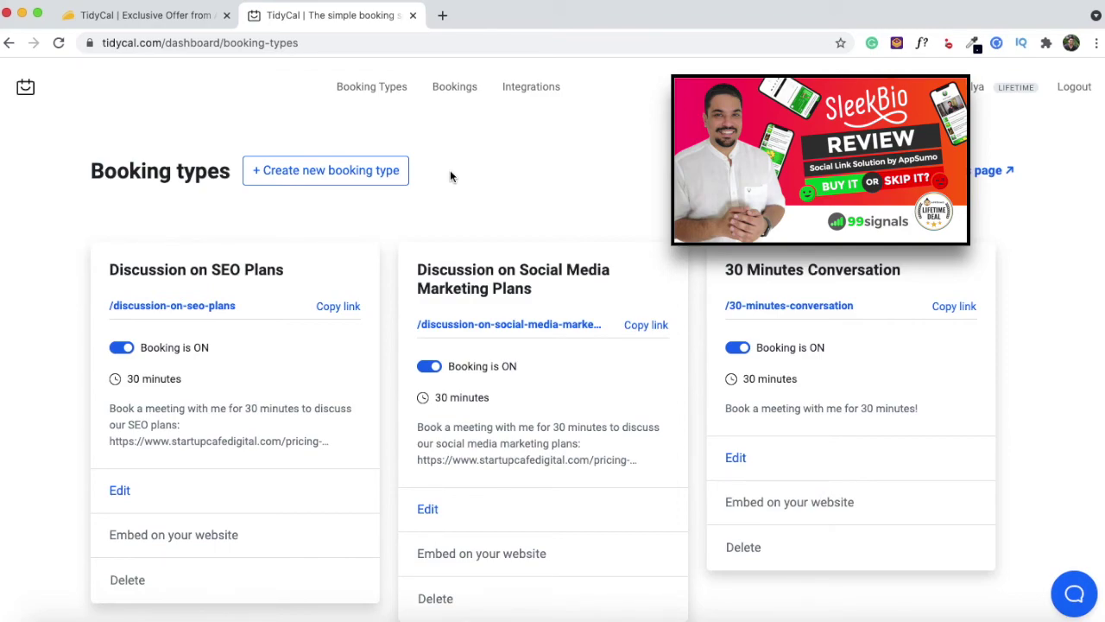
{"action": "scroll", "coordinate": [450, 177], "scroll_direction": "down", "scroll_amount": 1}
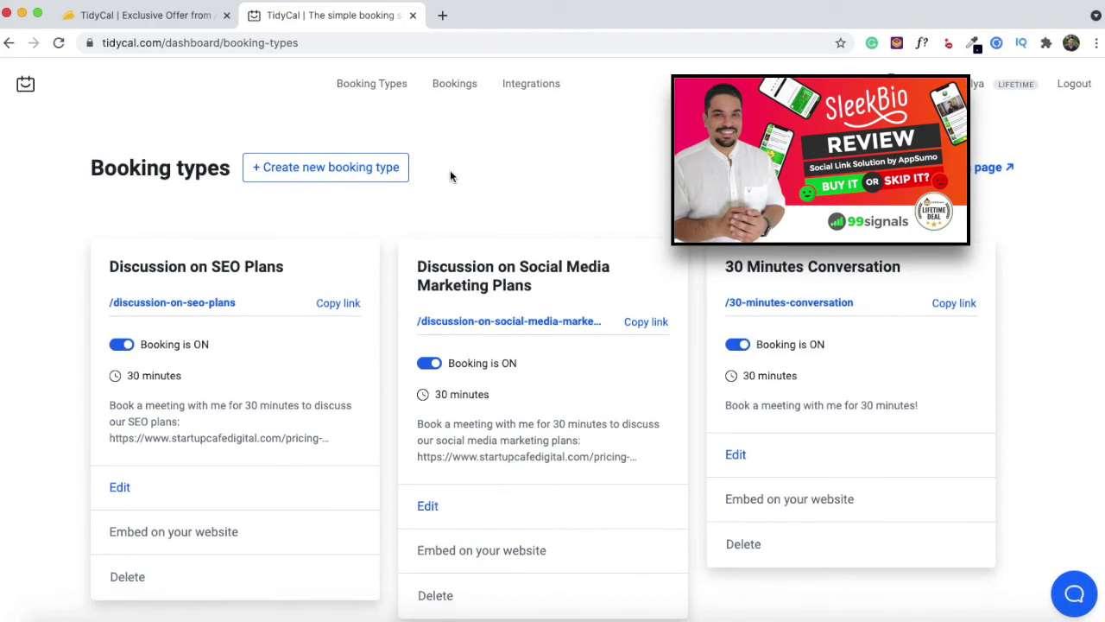
{"action": "scroll", "coordinate": [450, 176], "scroll_direction": "up", "scroll_amount": 1}
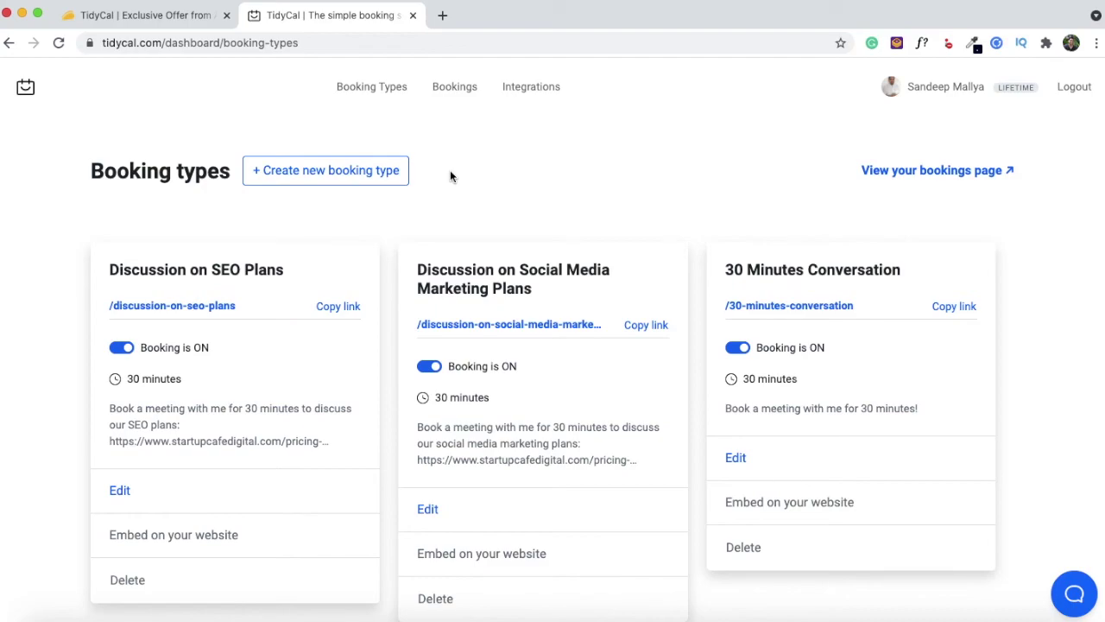
{"action": "key", "text": "super+1"}
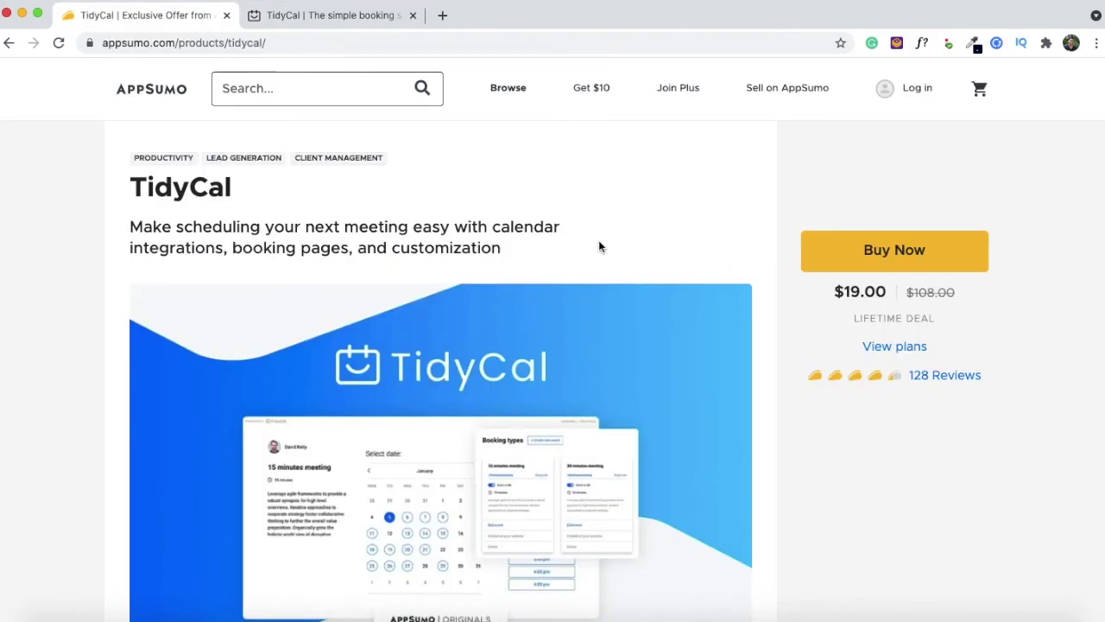